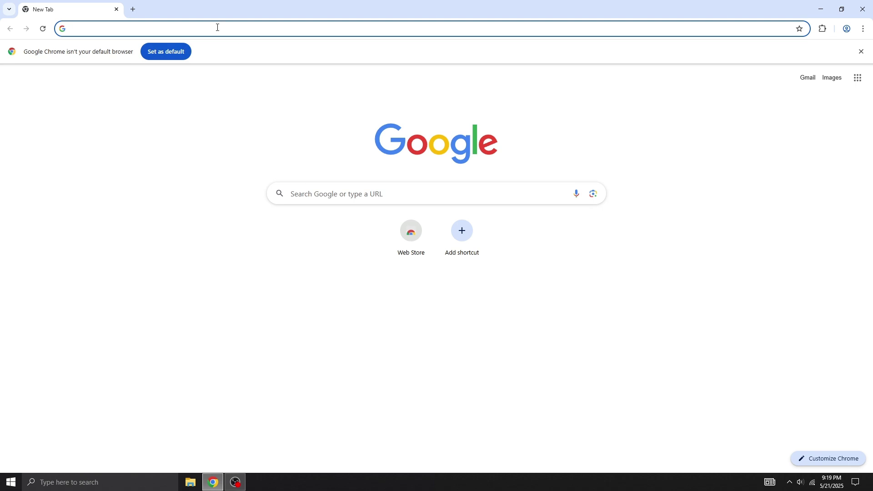
Step: Search 'nfinit stealth server', download Nfinite-2.0.2.zip from nfinite.live, and open the archive
text(nfinit stealth server)
key(Return)
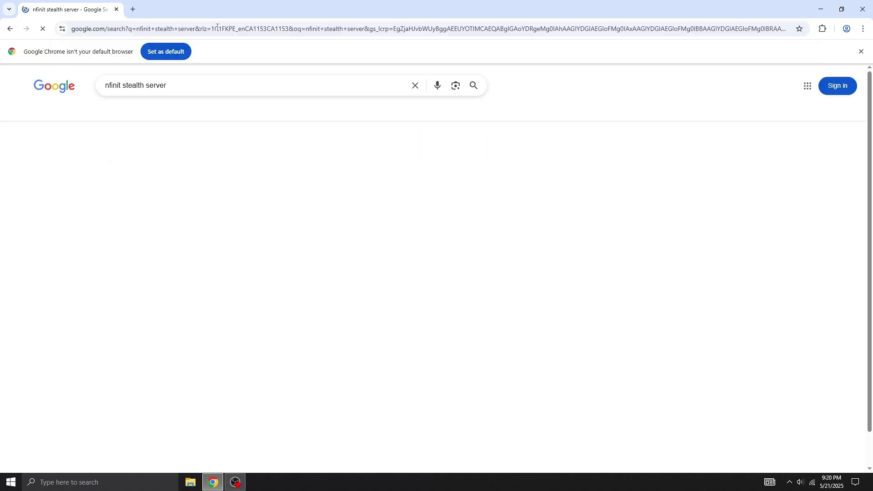
click(146, 196)
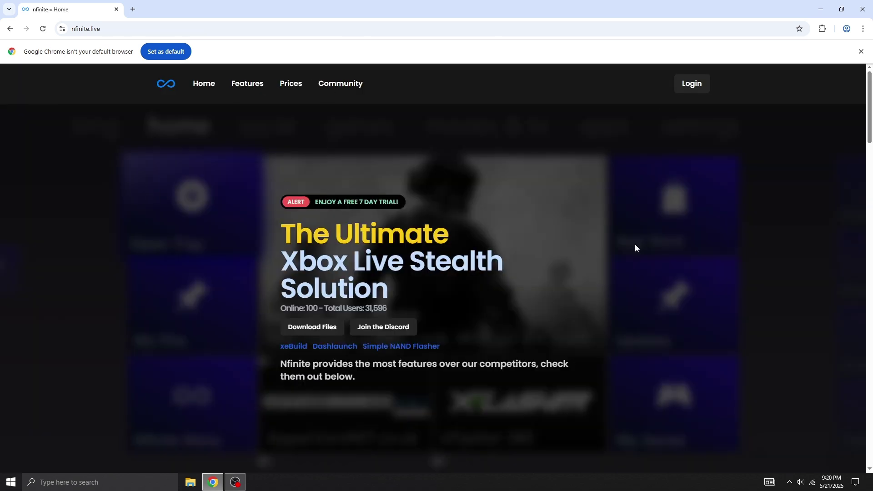
click(325, 332)
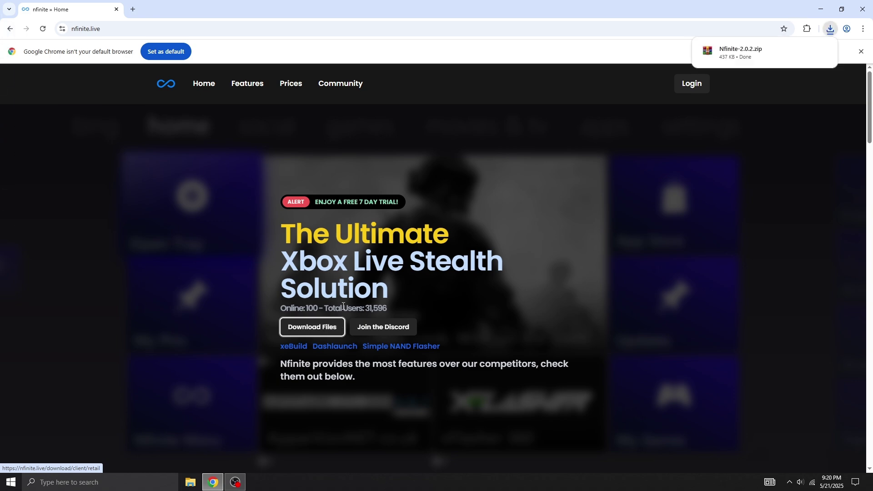
click(741, 53)
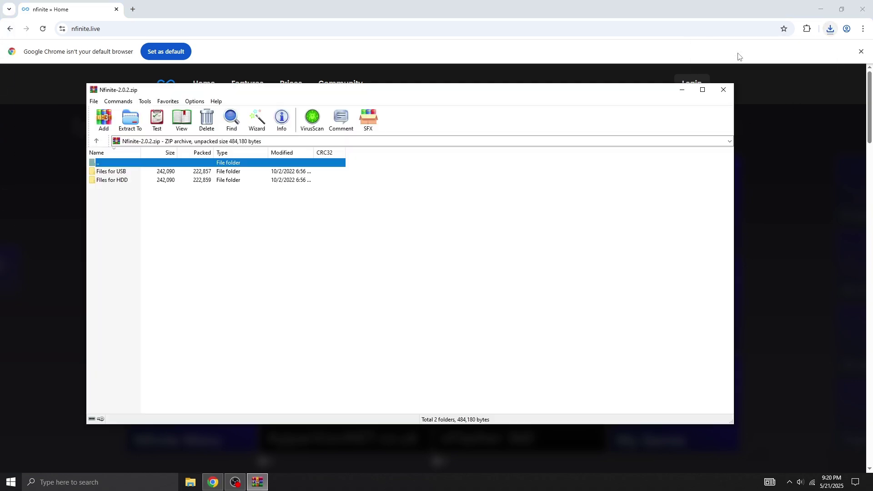
Step: In Files for HDD, select xbdm.xex, Nfinite.xex, launch.ini and JRPC2.xex
double_click(122, 182)
click(123, 173)
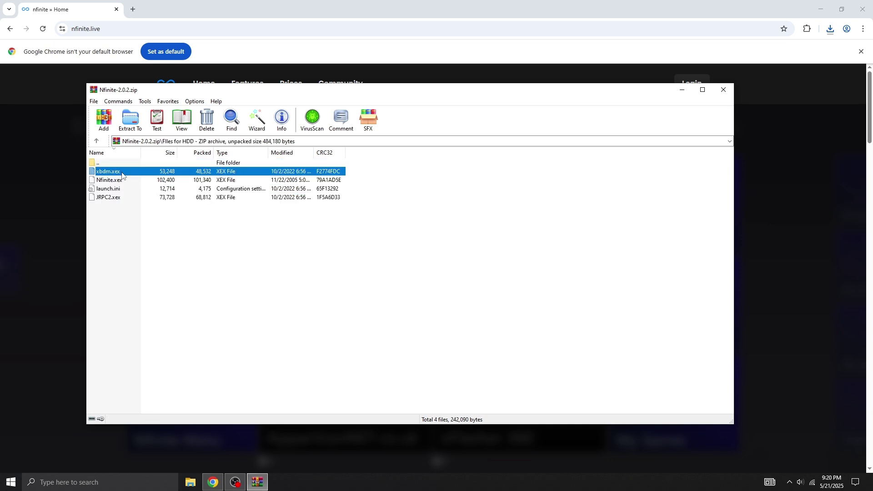
click(124, 181)
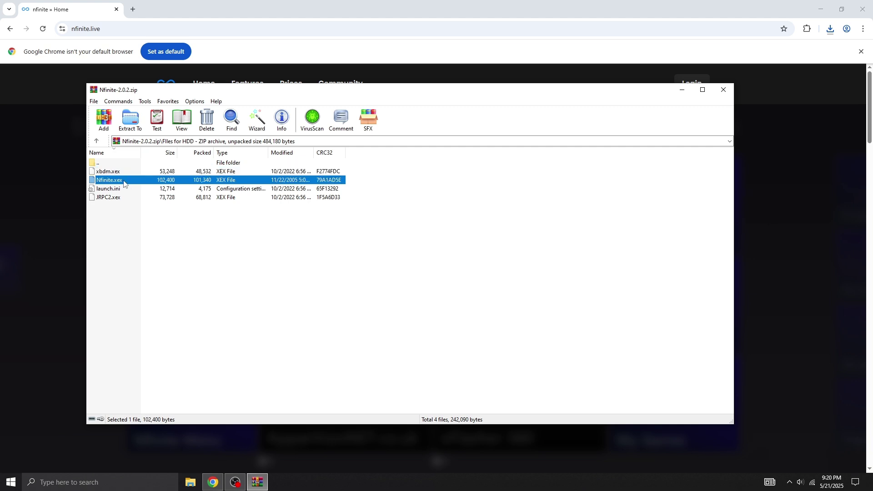
click(124, 190)
click(124, 198)
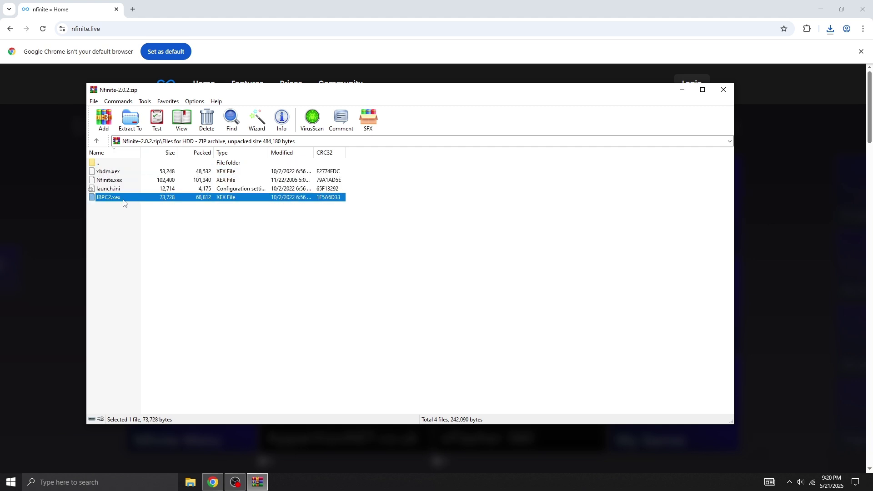
drag(121, 217, 118, 171)
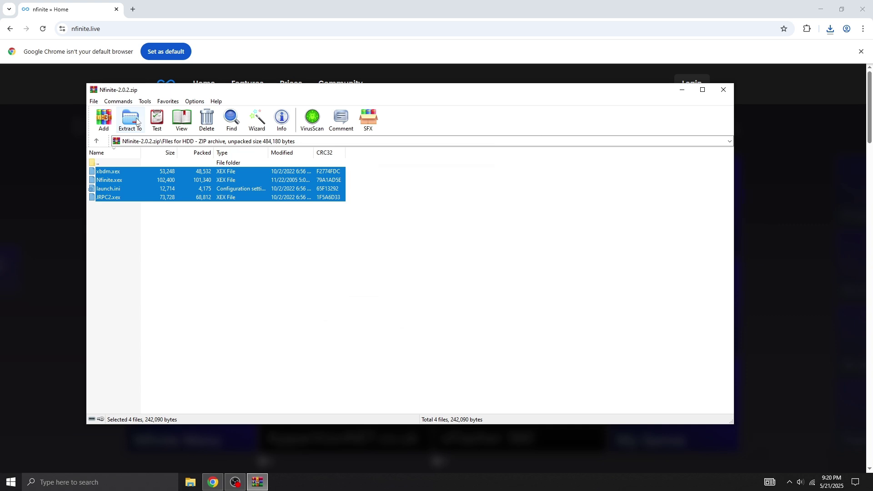
Step: Extract the four selected files to the Desktop
click(130, 119)
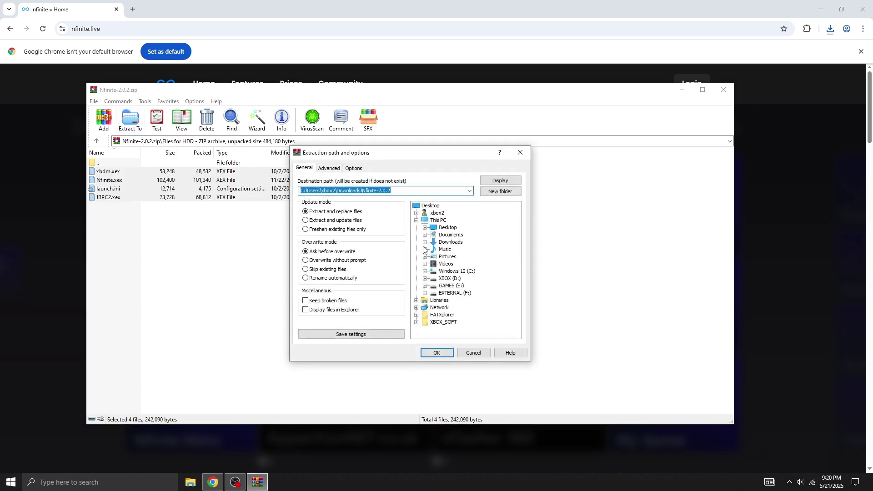
click(448, 228)
click(383, 193)
click(386, 191)
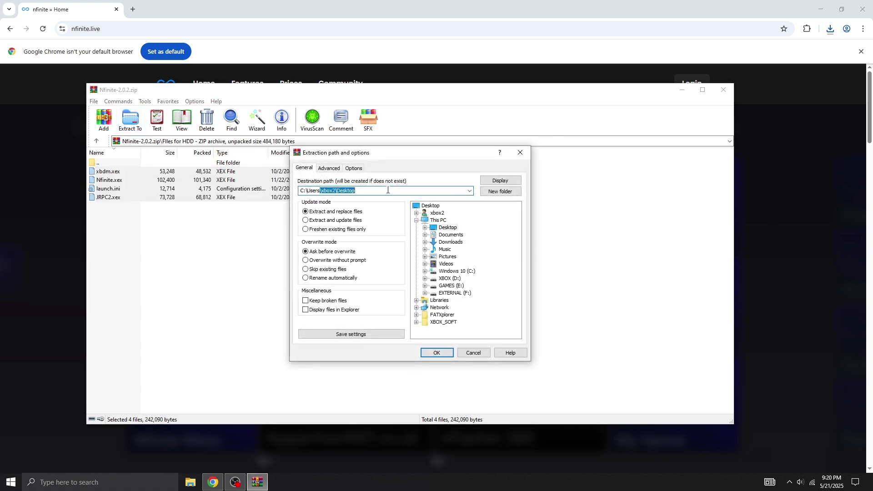
click(388, 190)
click(448, 354)
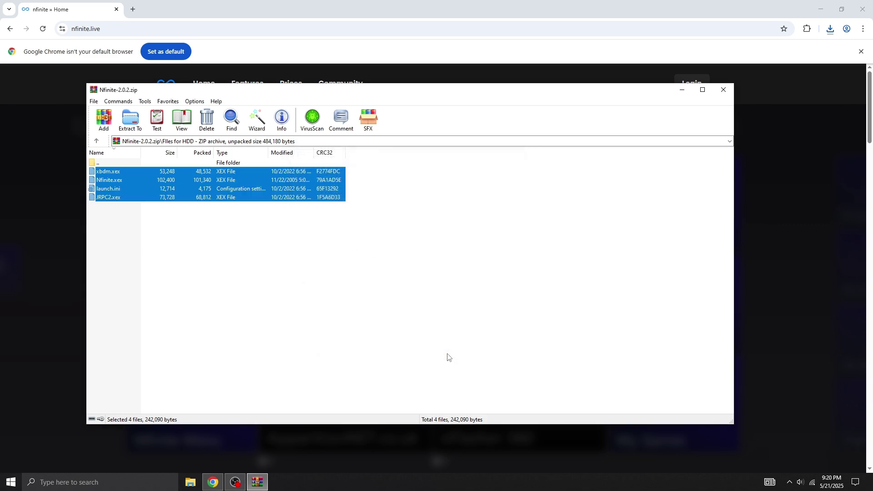
Step: Close WinRAR and Chrome, then move the four extracted files to the desktop centre
click(719, 93)
click(863, 9)
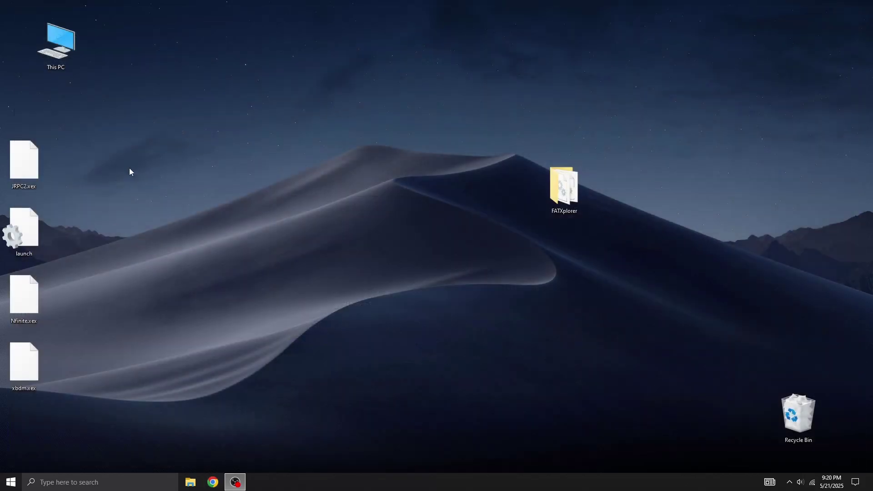
drag(115, 125, 2, 442)
drag(29, 233, 308, 158)
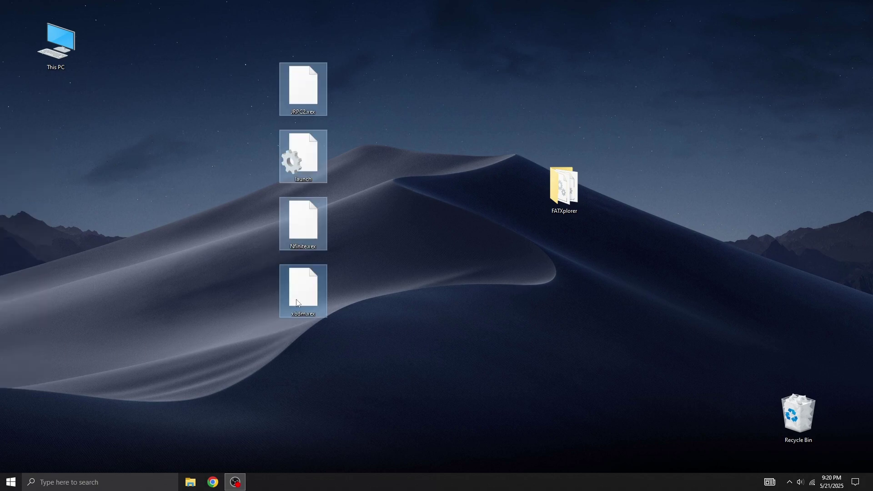
Step: Open launch.ini in Notepad and select the Hdd:\xbdm.xex and Hdd:\JRPC2.xex plugin paths
click(309, 154)
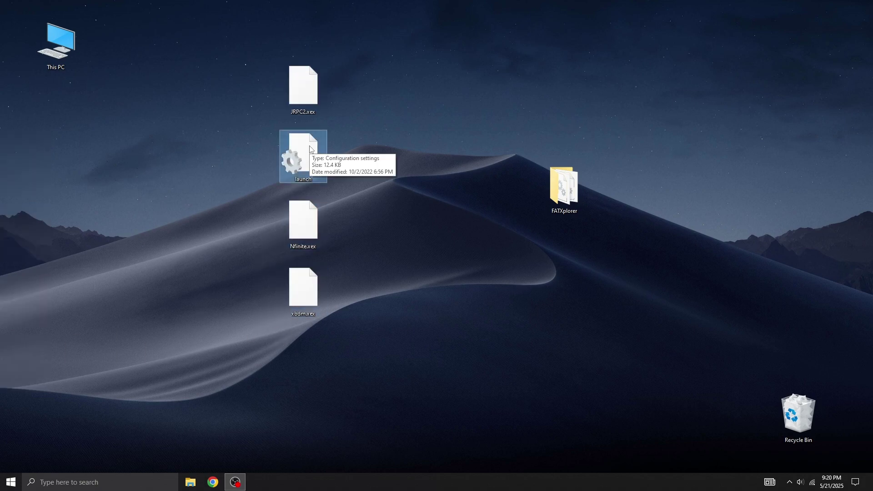
double_click(310, 149)
drag(753, 147, 694, 200)
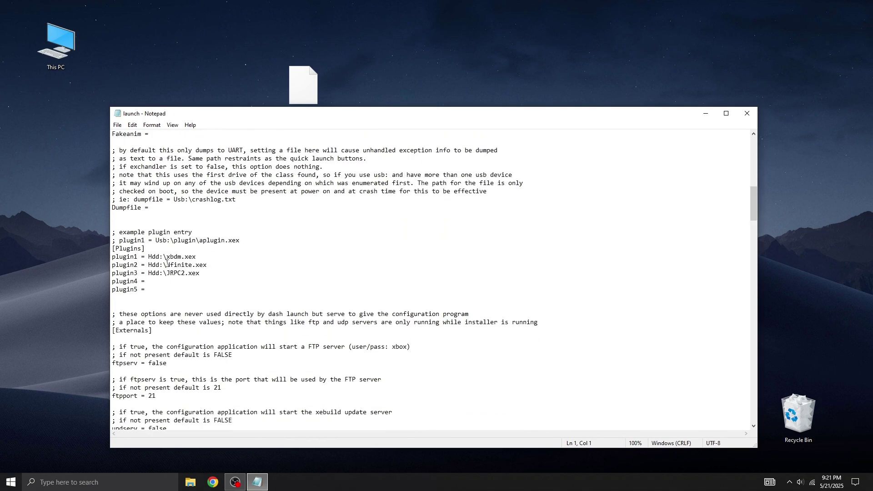
drag(144, 257, 207, 265)
drag(149, 273, 199, 276)
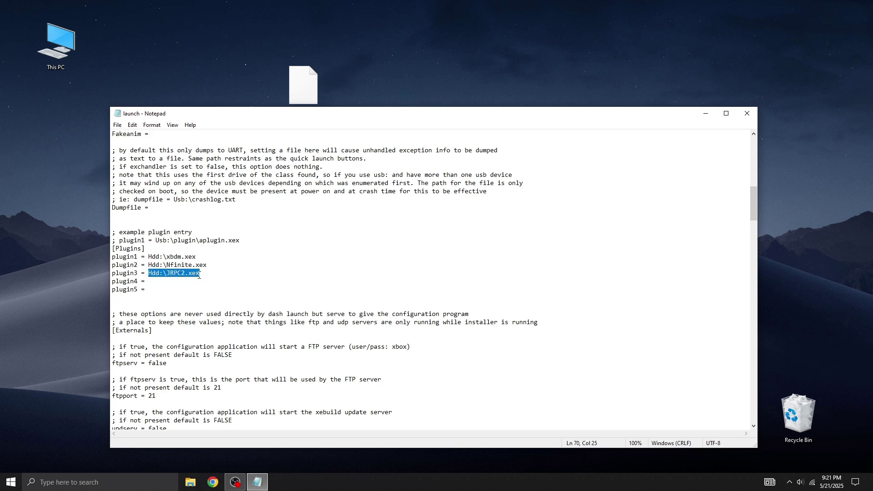
Step: Close Notepad and mount the Xbox 360 Content Partition in FATXplorer as Hard Drive (X:)
click(747, 113)
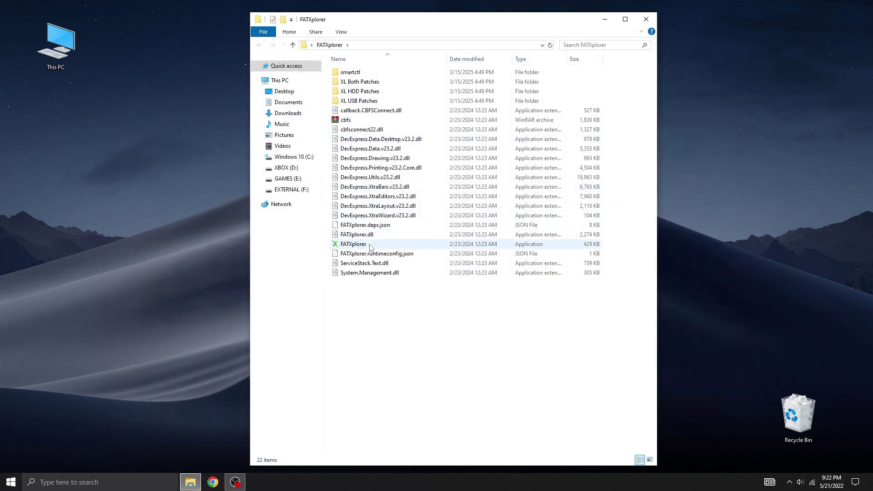
double_click(353, 244)
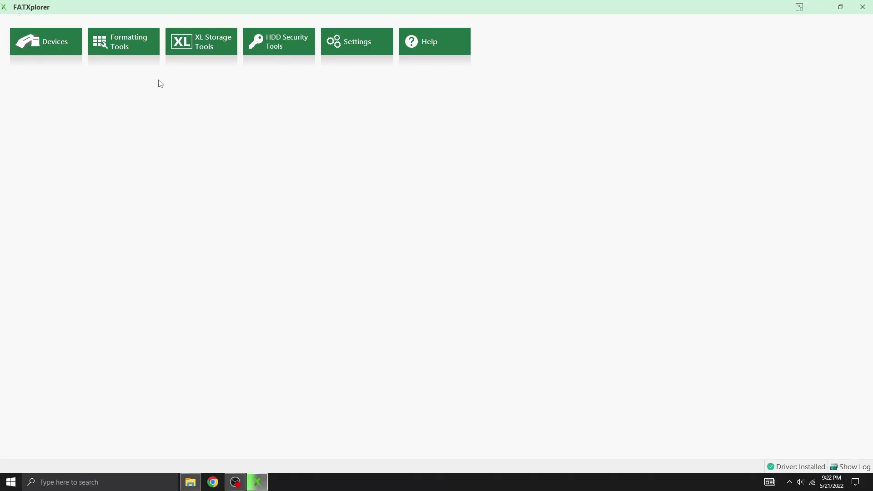
click(416, 127)
click(409, 178)
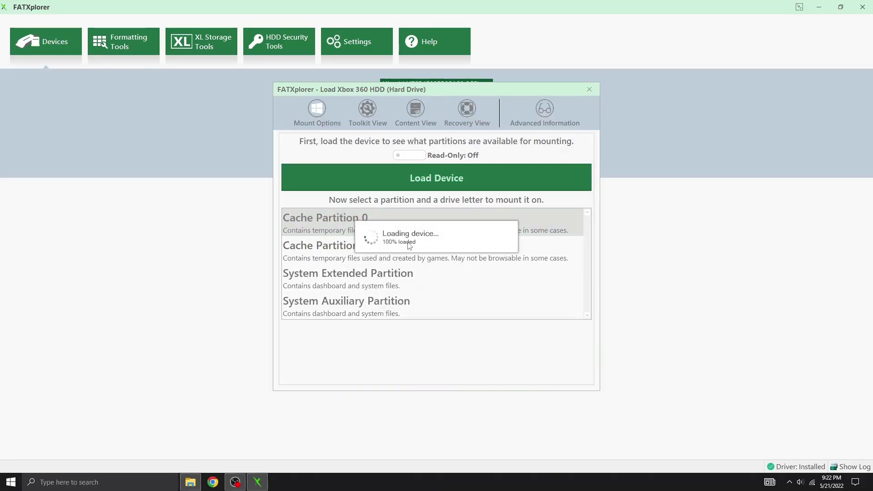
scroll(502, 276, down, 2)
click(403, 309)
double_click(403, 309)
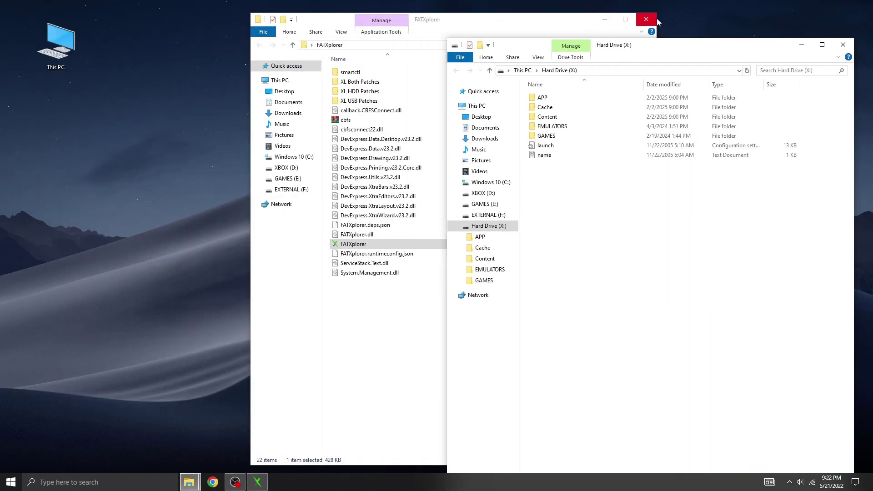
click(655, 19)
drag(522, 49, 495, 39)
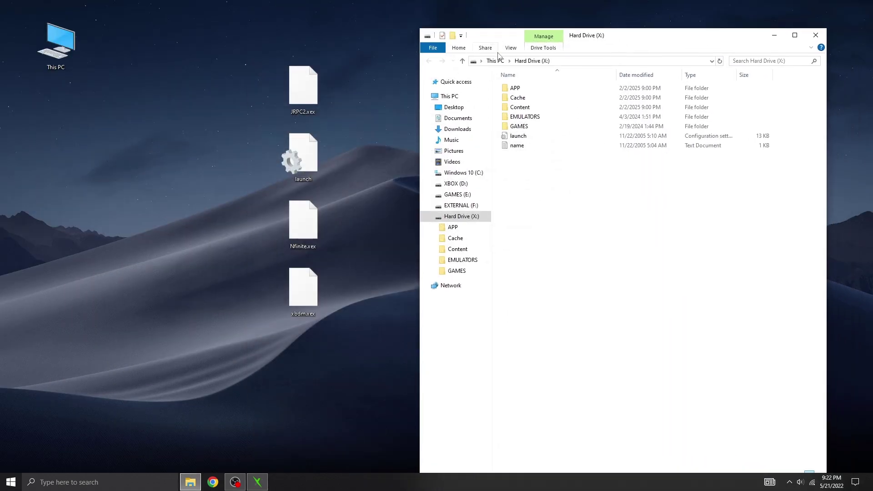
Step: Reopen the desktop launch.ini and fit its window to the left half of the screen
double_click(310, 162)
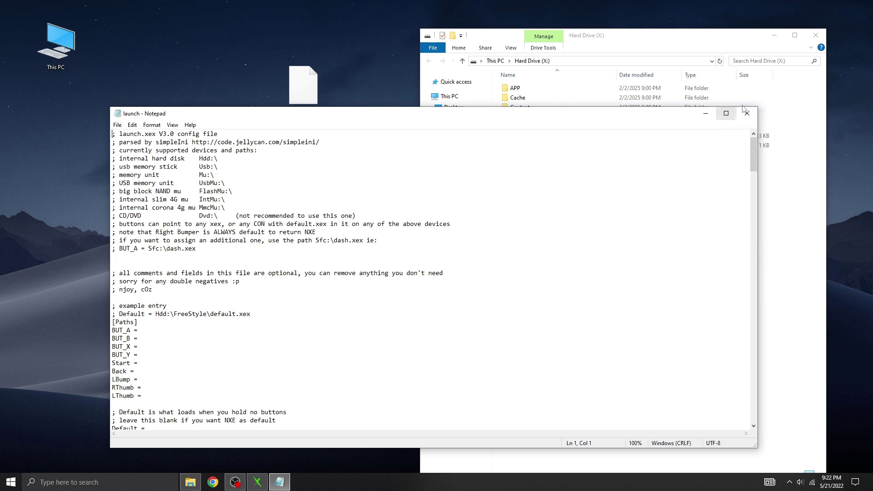
drag(757, 107, 371, 49)
drag(269, 64, 163, 18)
drag(263, 405, 403, 481)
Step: Open the console's launch file from drive X: and fit it to the right half
double_click(536, 134)
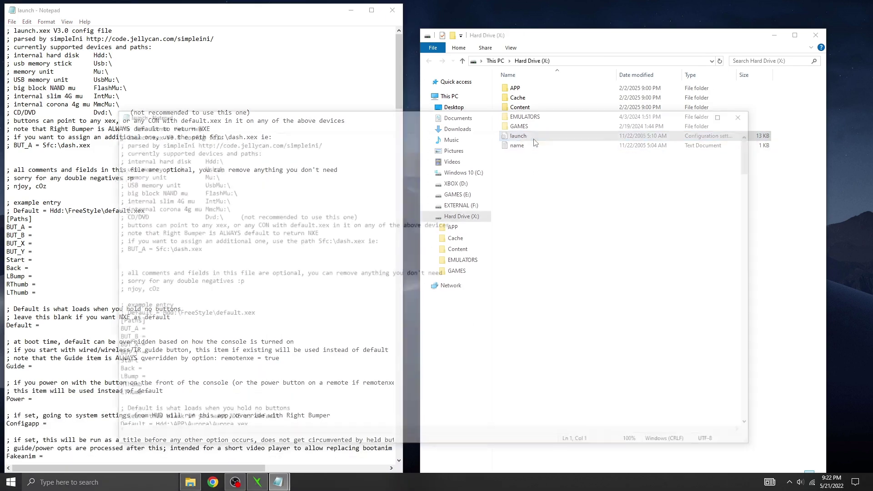
drag(655, 115, 740, 53)
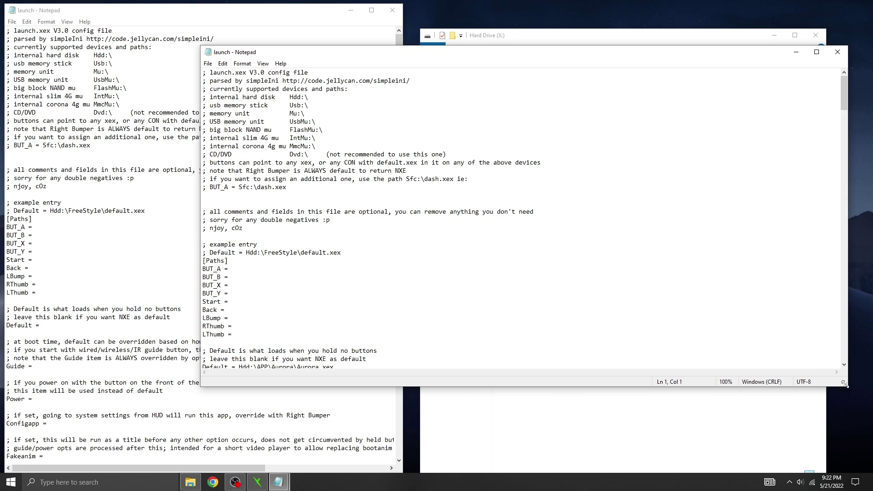
drag(844, 387, 829, 467)
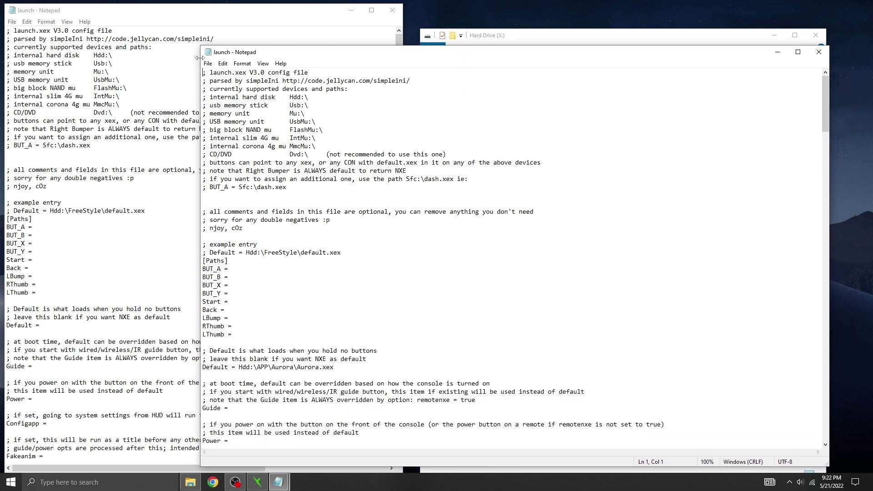
drag(201, 58, 403, 12)
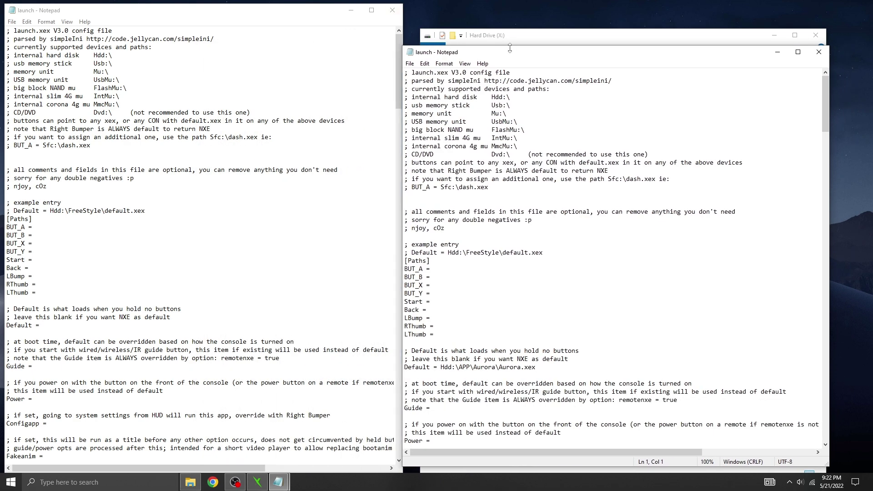
drag(508, 46, 509, 5)
Step: Find 'aurora' and select the Default path Hdd:\APP\Aurora\Aurora.xex
click(725, 41)
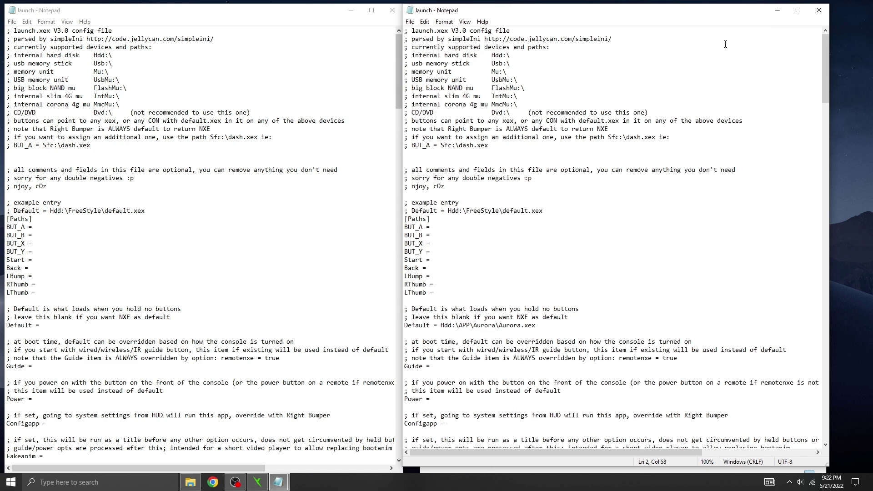
key(ctrl+f)
text(auro)
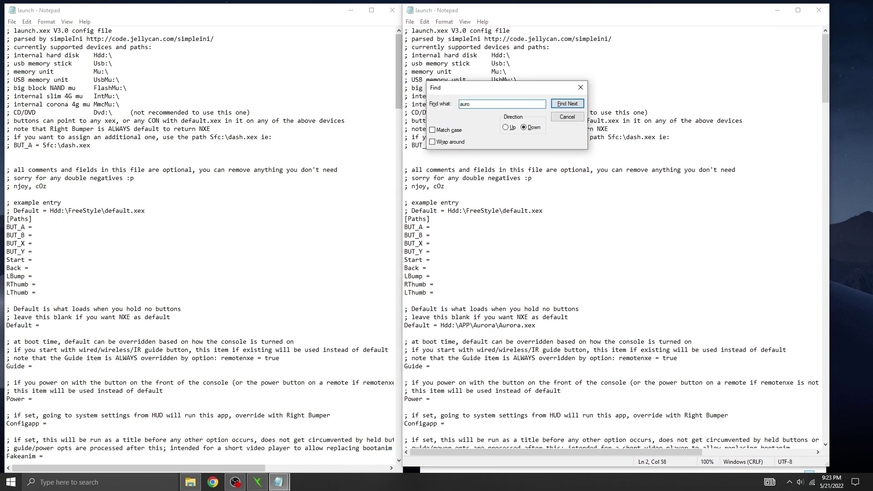
text(ra)
key(Return)
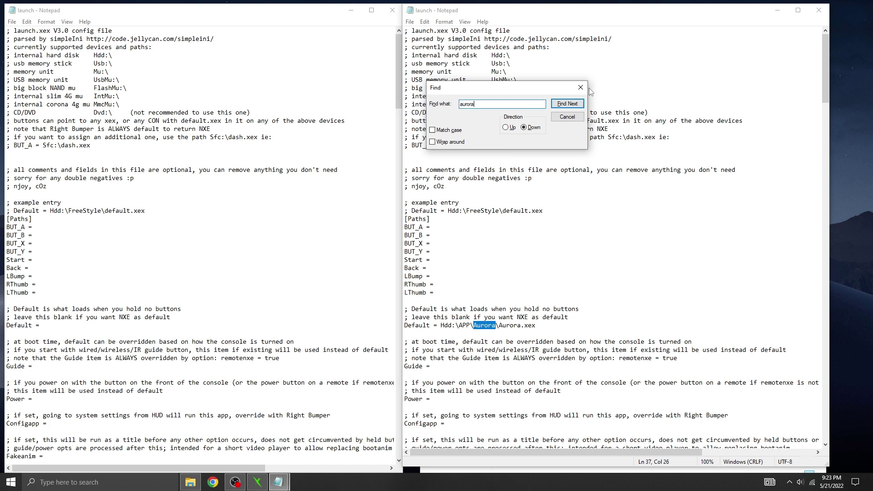
click(581, 87)
drag(545, 327, 445, 326)
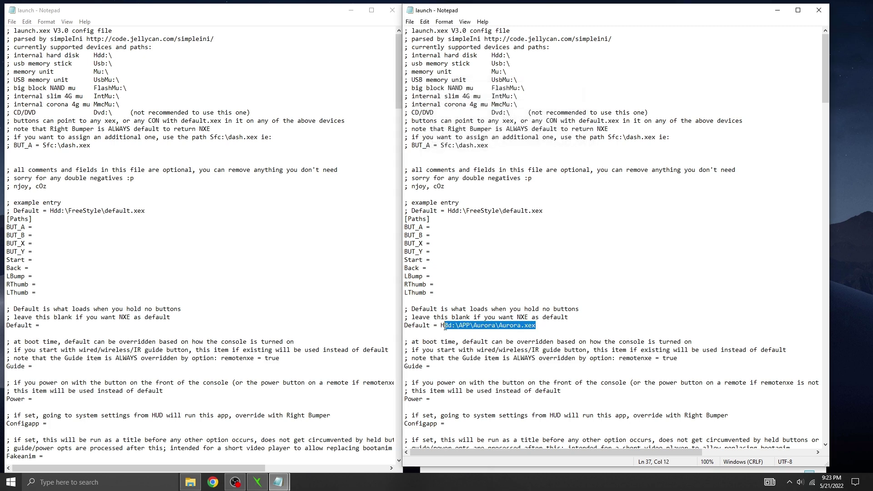
click(39, 325)
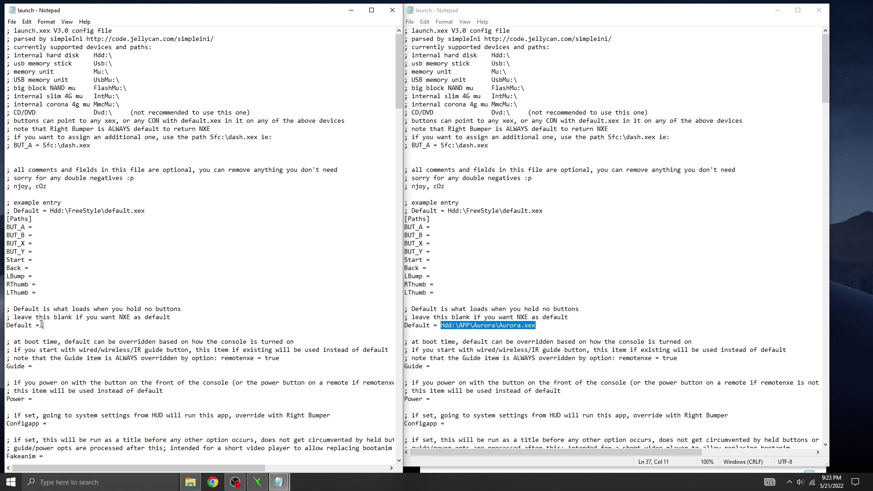
drag(41, 325, 46, 324)
scroll(149, 281, down, 13)
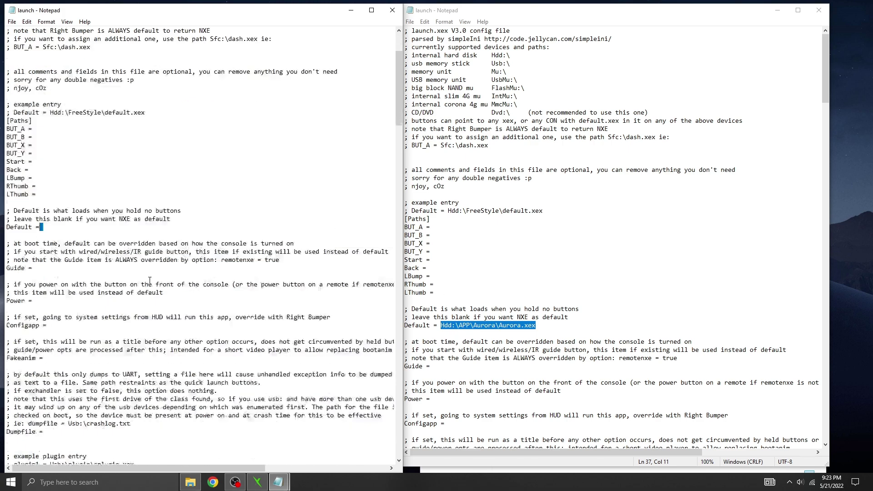
scroll(507, 291, down, 4)
scroll(507, 291, down, 10)
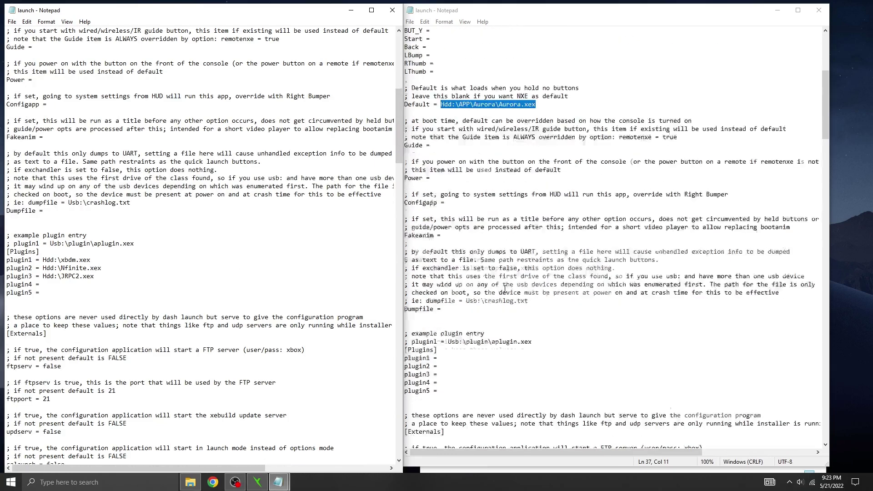
scroll(505, 288, up, 1)
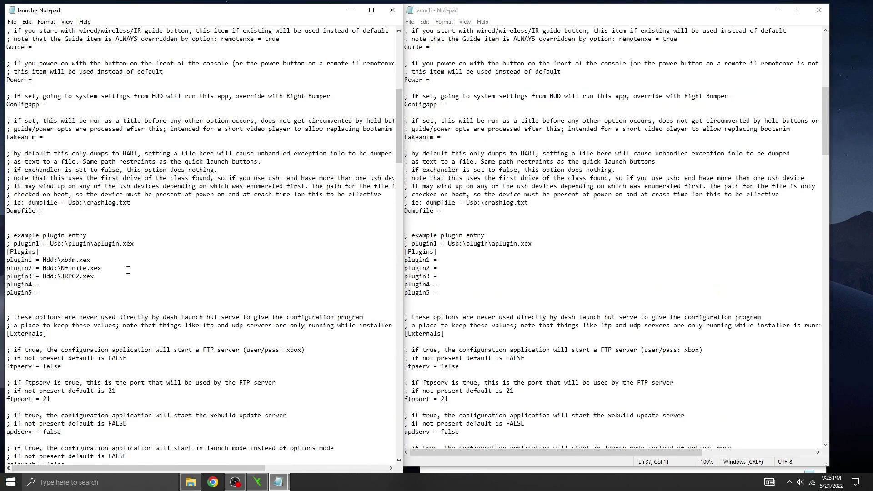
drag(44, 260, 103, 258)
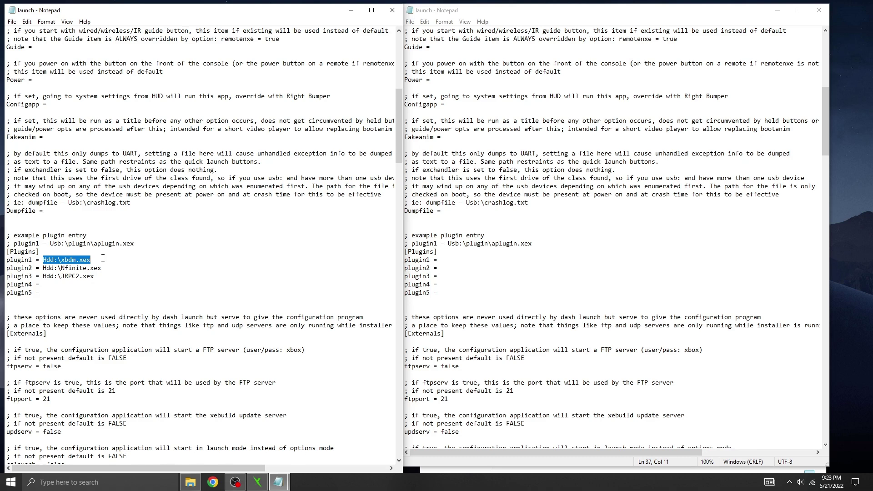
click(453, 258)
click(71, 267)
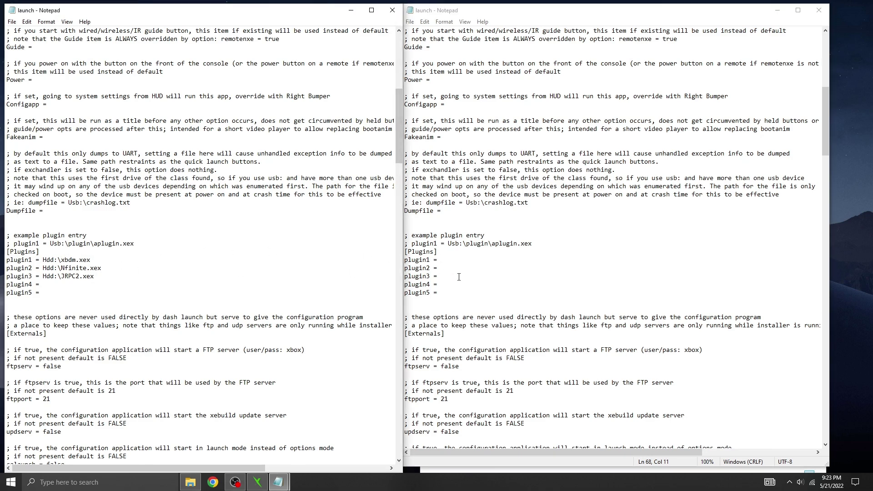
click(437, 276)
drag(94, 276, 43, 276)
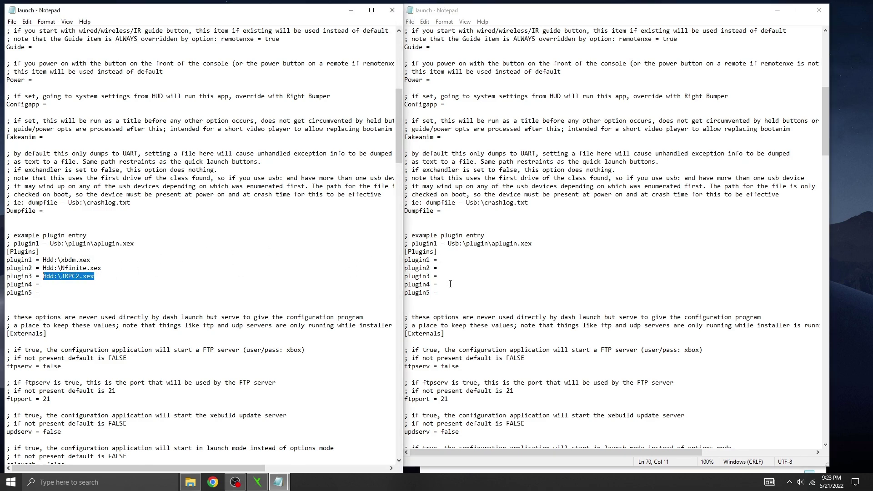
click(454, 276)
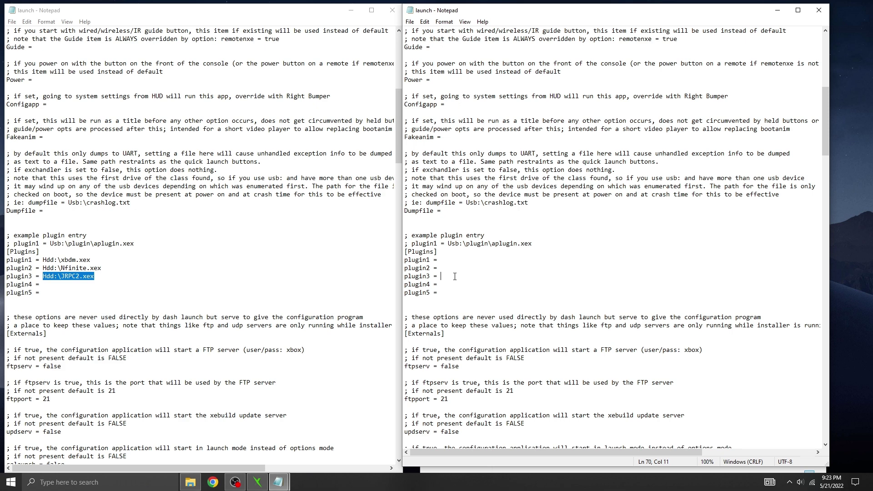
Step: Close both launch files and copy Nfinite.xex, xbdm.xex and JRPC2.xex onto Hard Drive (X:)
click(392, 10)
click(818, 10)
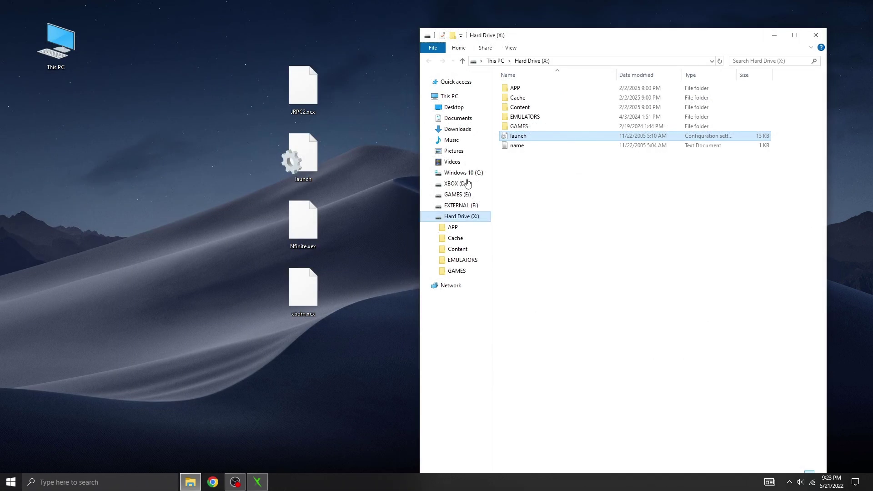
drag(347, 42, 251, 321)
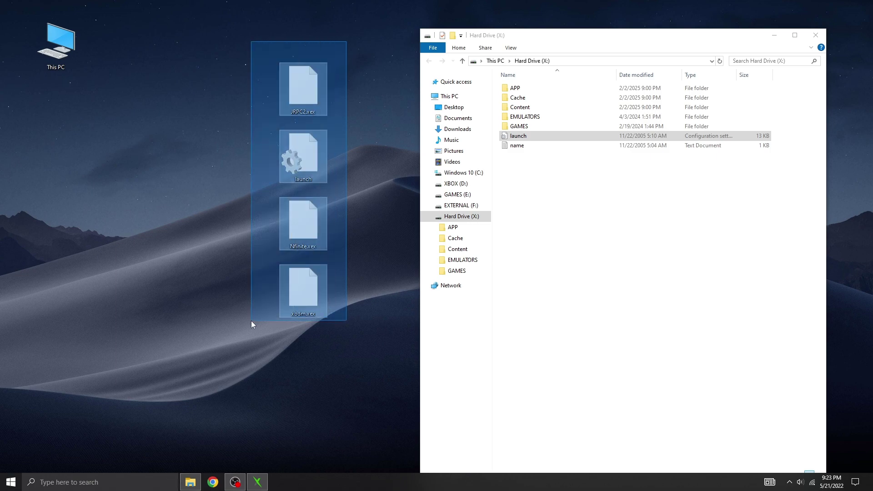
ctrl+click(318, 166)
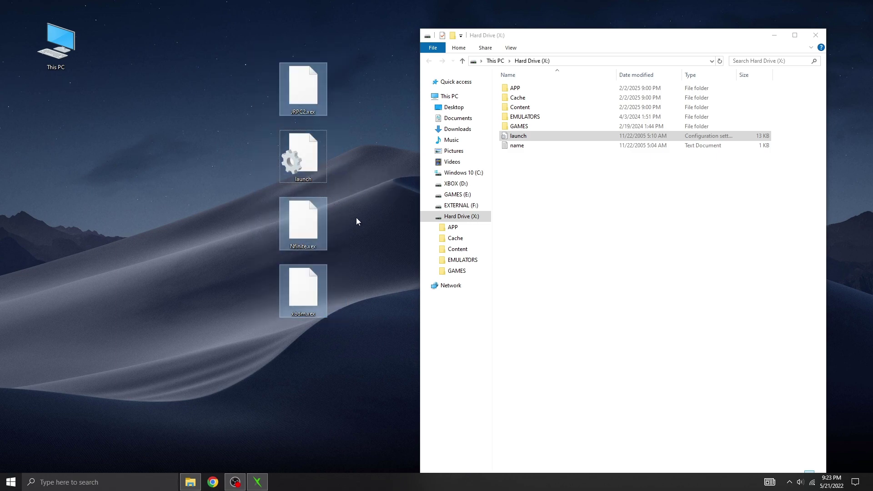
drag(305, 225, 572, 231)
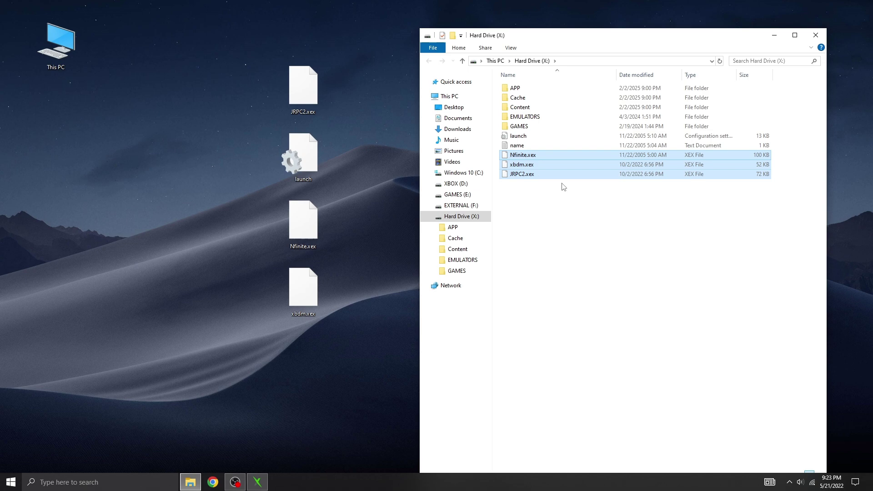
click(573, 220)
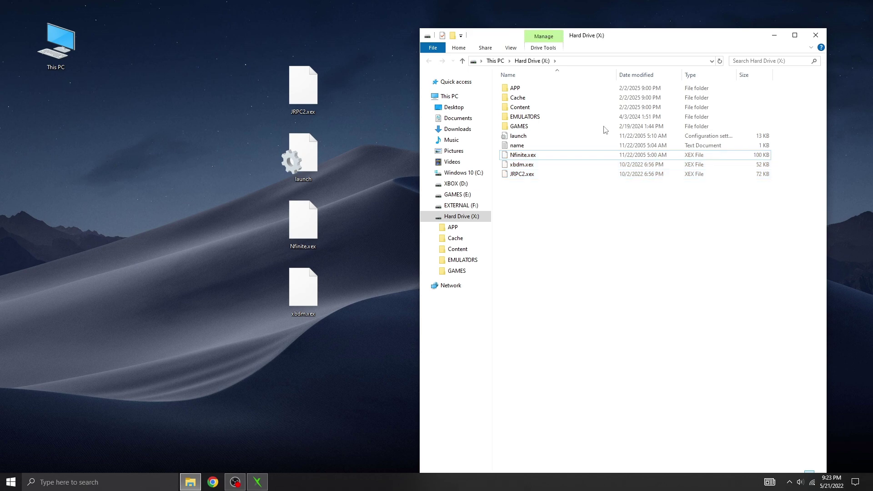
Step: Close the drive window and open Hdd1 > APP > dashlaunch in Aurora's File Manager
click(816, 36)
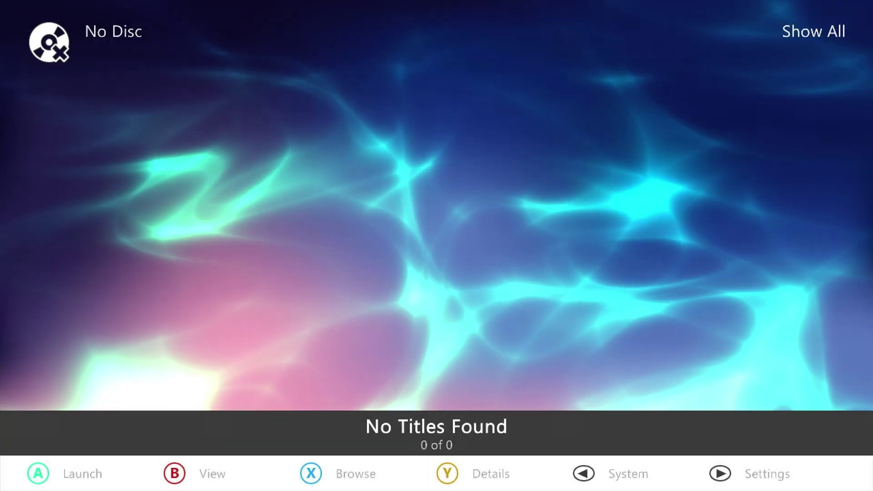
key(BackSpace)
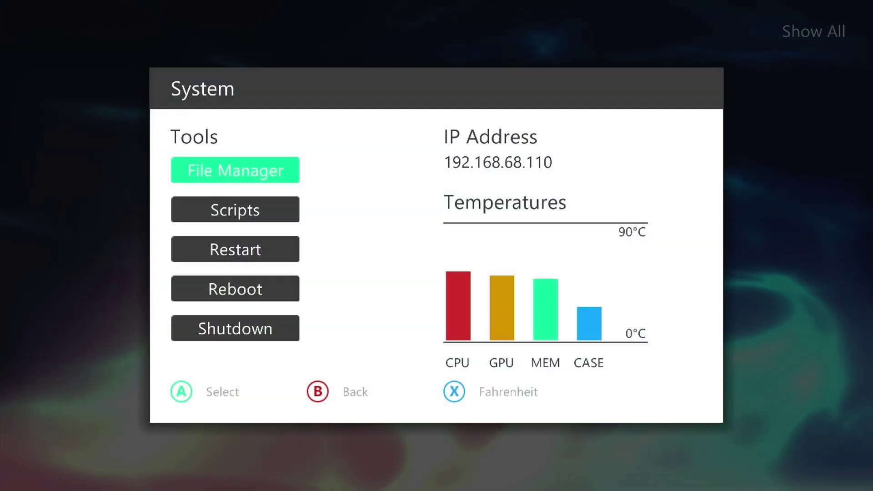
key(Return)
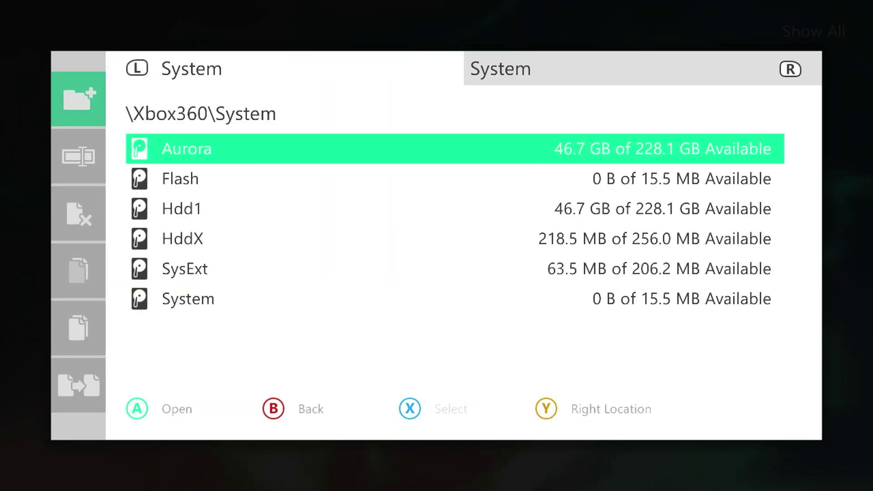
key(Down)
key(Down)
key(Return)
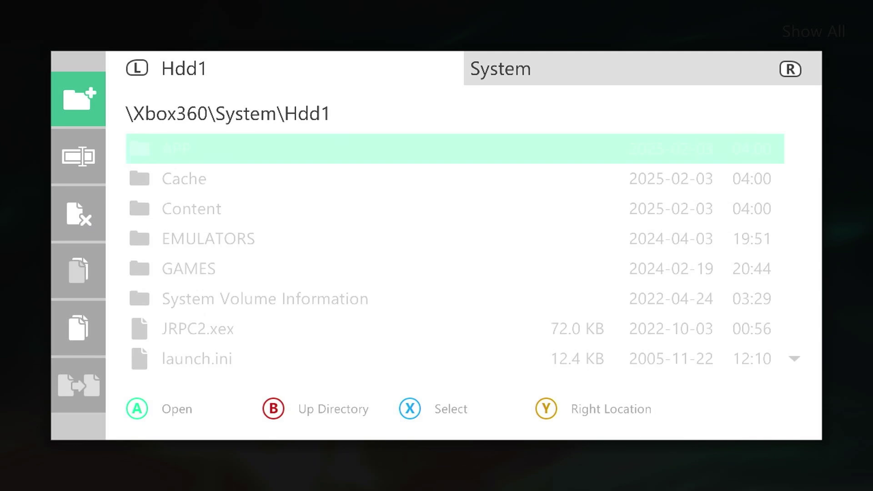
key(Return)
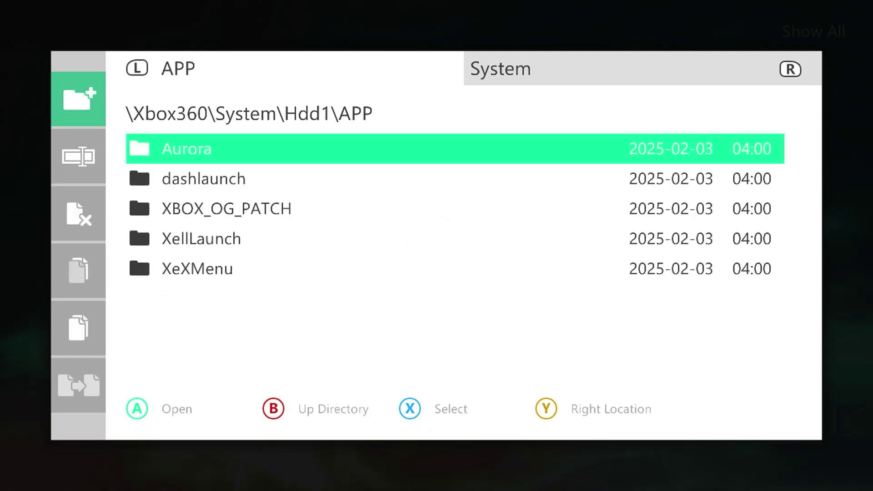
key(Down)
key(Return)
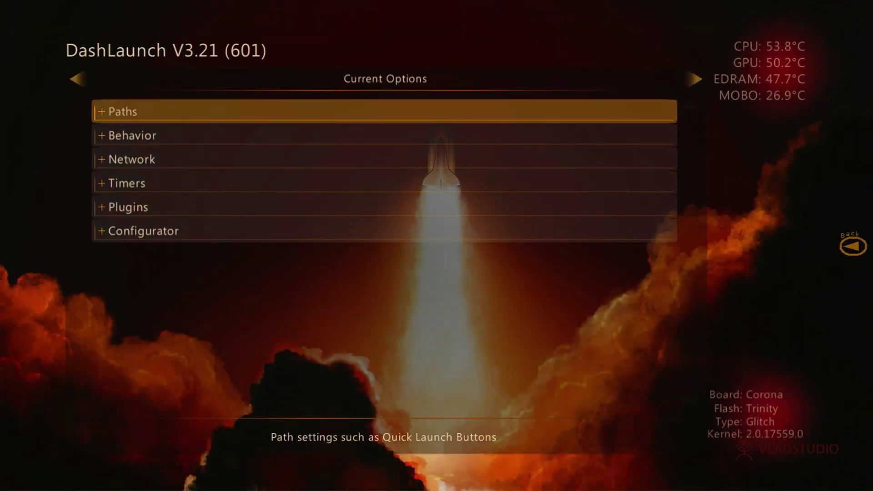
Step: Set DashLaunch plugin2 to Hdd:\Nfinite.xex
key(Down)
key(Down)
key(Down)
key(Down)
key(Return)
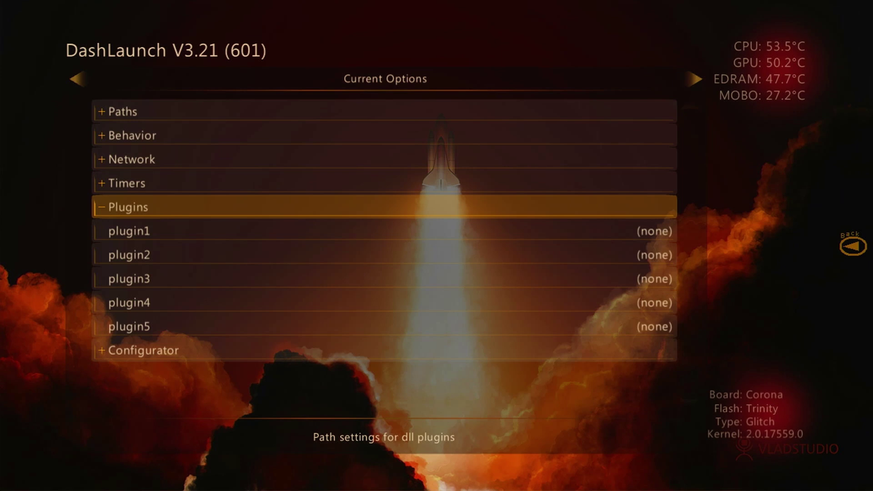
key(Down)
key(Down)
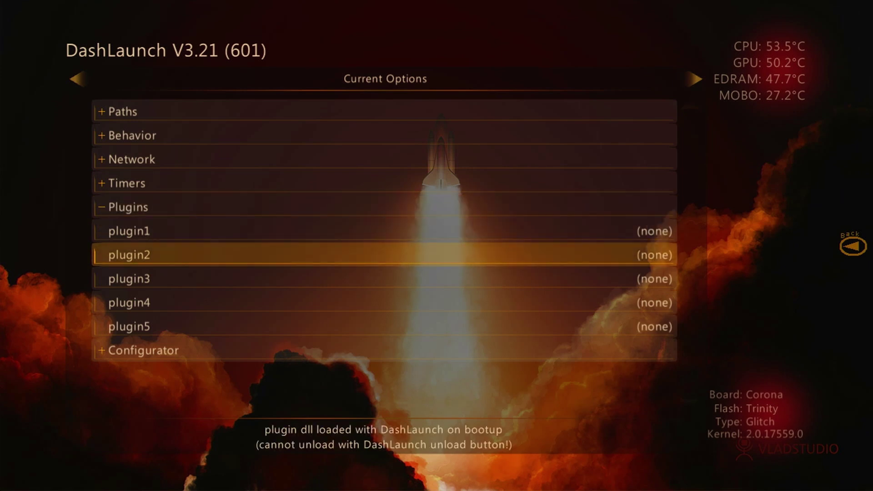
key(Return)
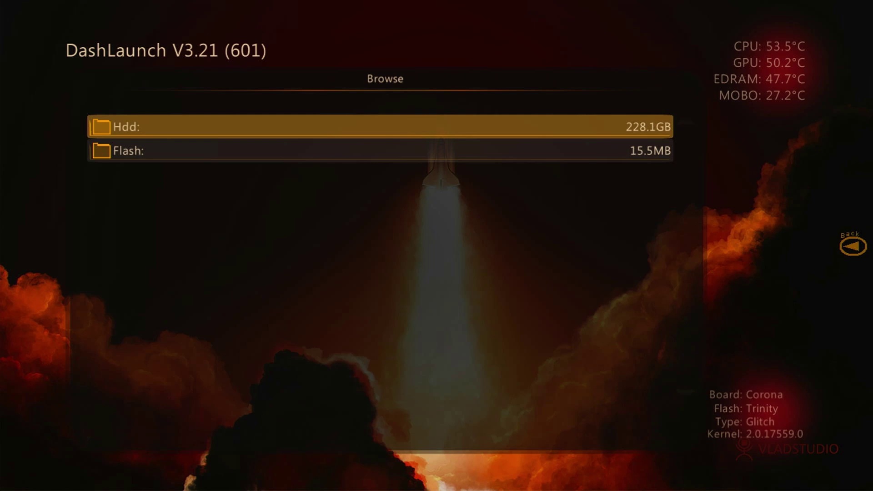
key(Return)
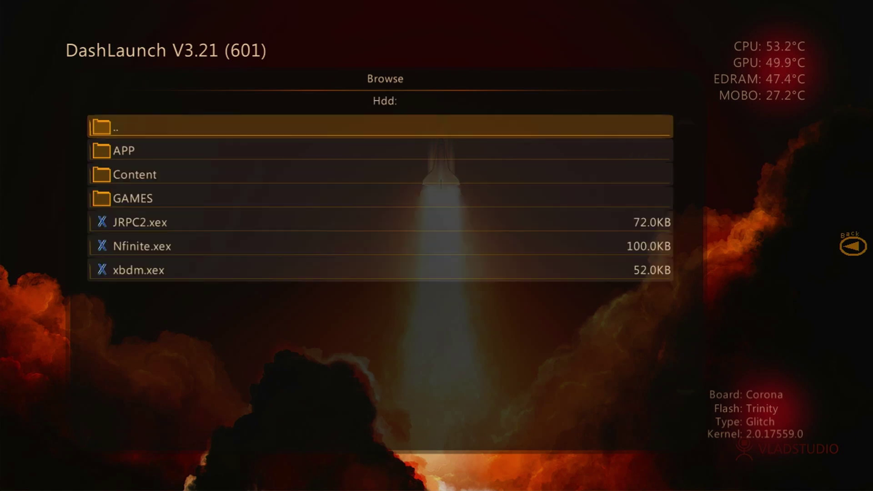
key(Down)
key(Down)
key(Down)
key(Down)
key(Down)
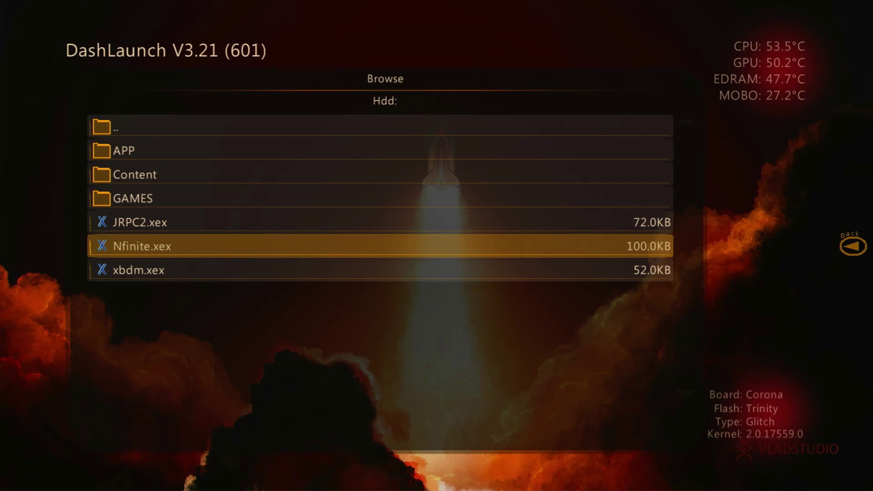
key(Return)
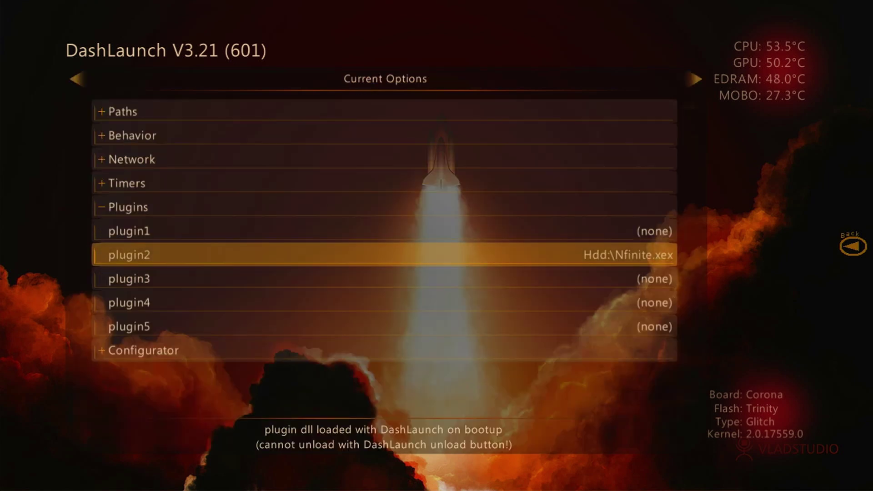
Step: Set plugin1 to Hdd:\xbdm.xex
key(Up)
key(Return)
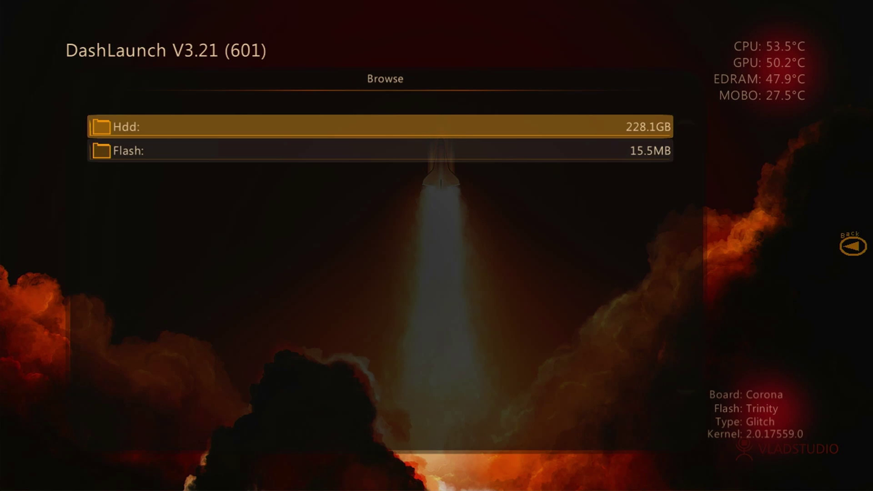
key(Return)
key(Down)
key(Down)
key(Down)
key(Down)
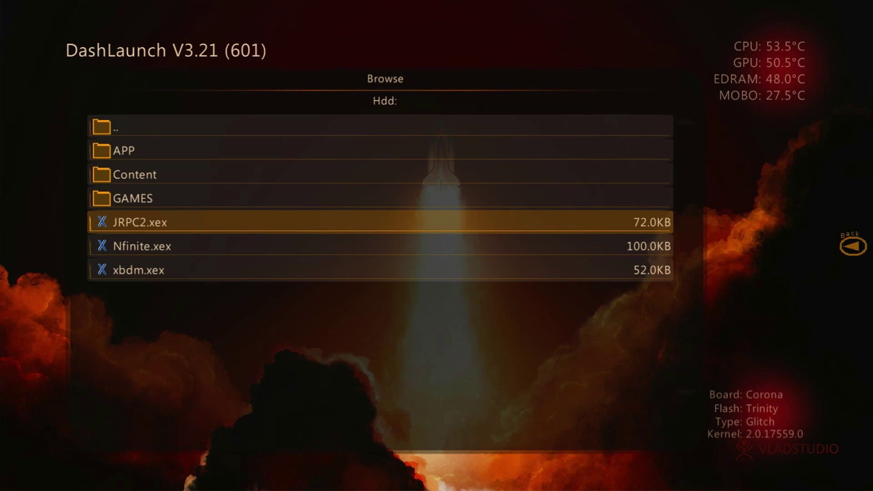
key(Down)
key(Down)
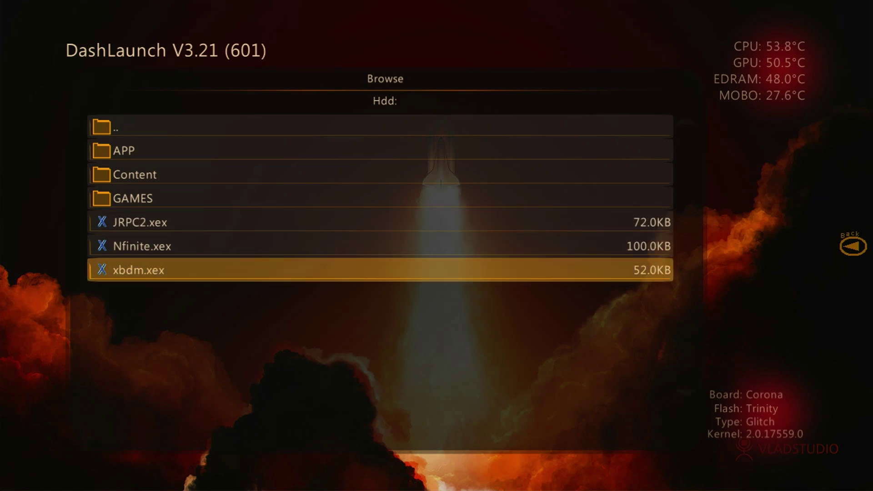
key(Return)
Step: Set plugin3 to Hdd:\JRPC2.xex and save launch.ini to the hard drive
key(Down)
key(Down)
key(Return)
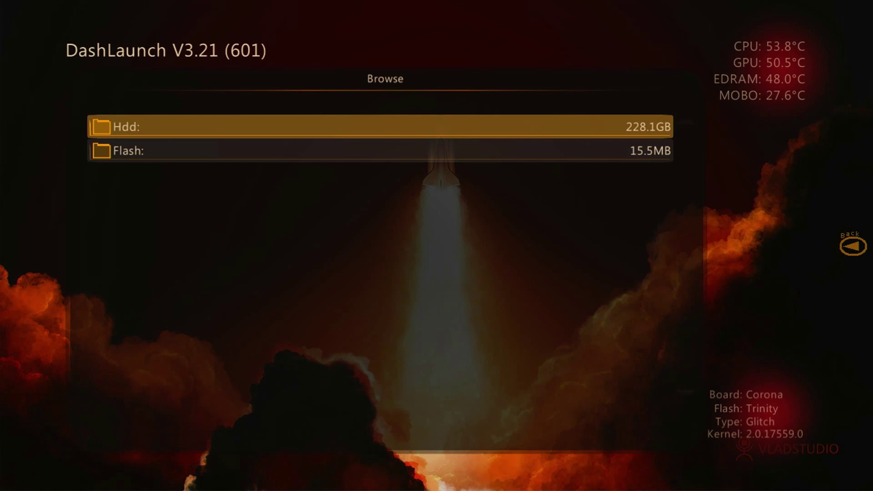
key(Return)
key(Down)
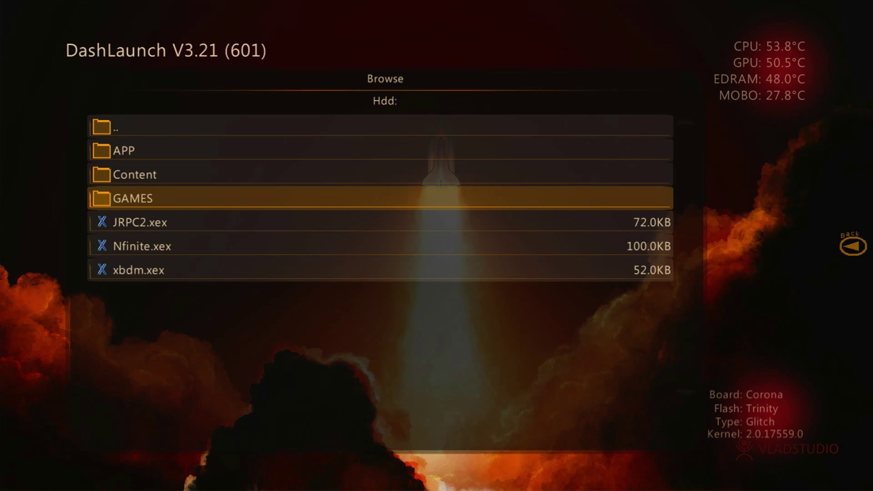
key(Down)
key(Return)
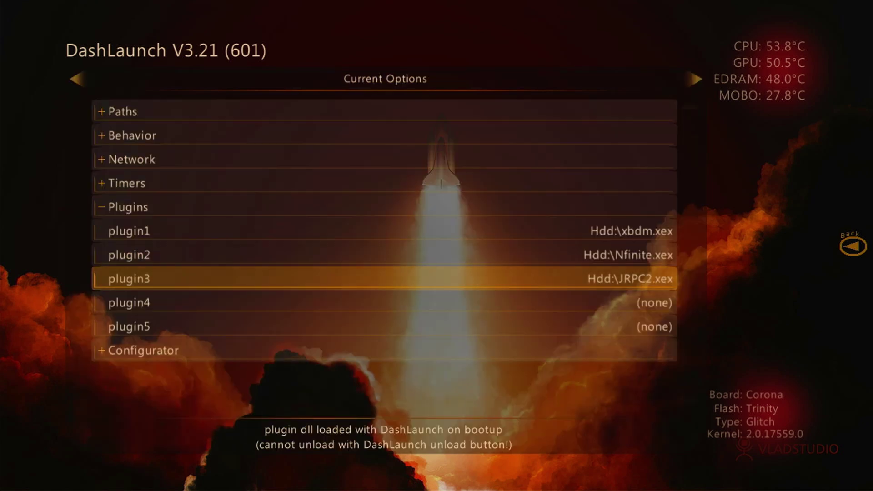
key(Right)
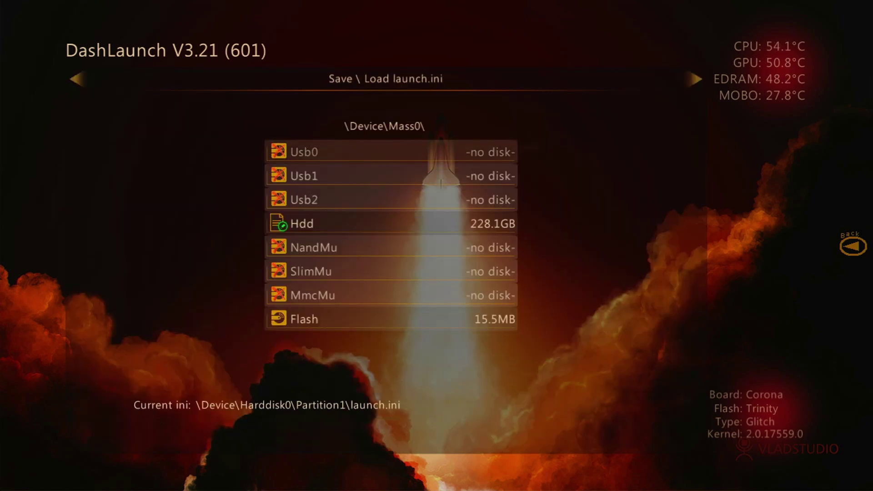
key(Down)
key(Down)
key(Down)
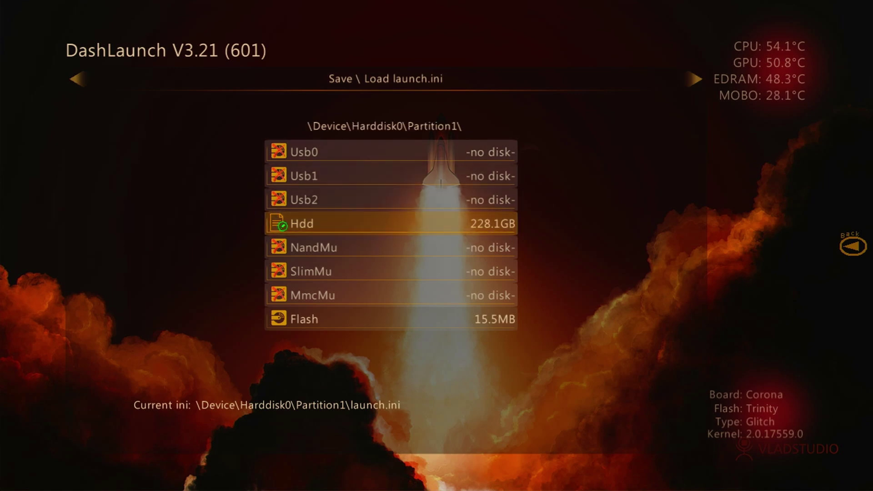
Step: Exit DashLaunch to Aurora and choose Reboot from the System menu
key(Escape)
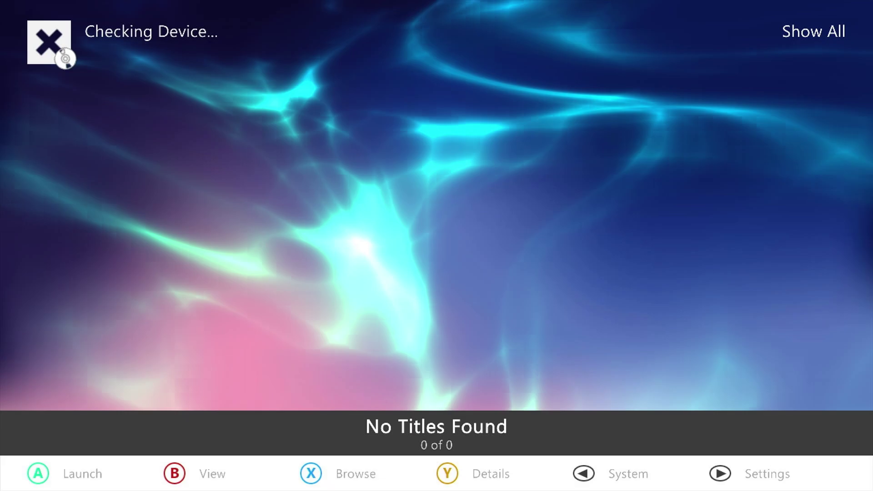
key(BackSpace)
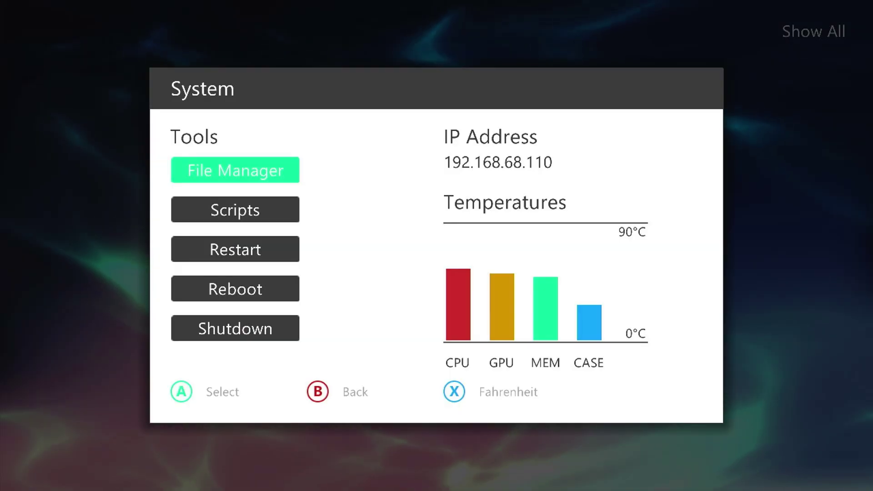
key(Down)
key(Down)
key(Down)
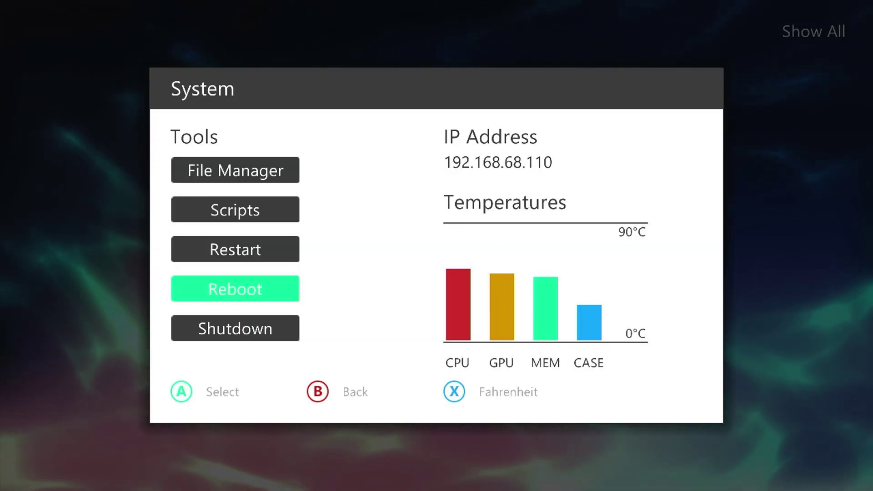
key(Return)
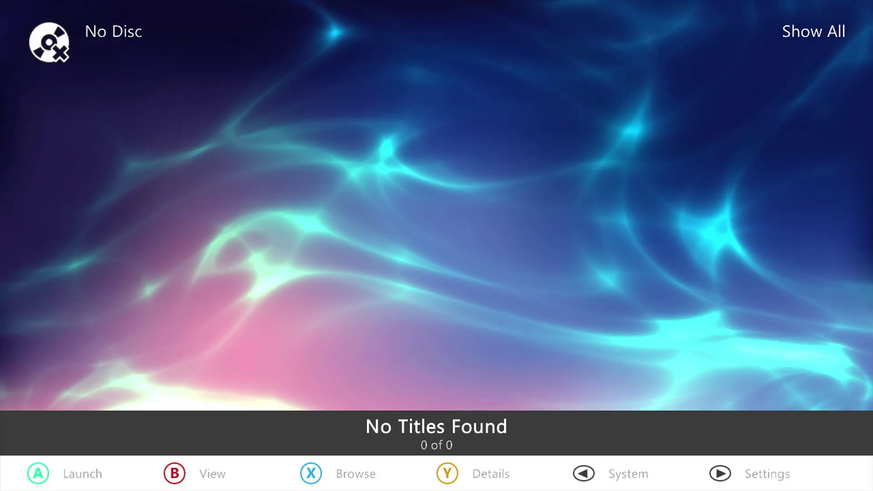
Step: In Aurora's File Manager, open the Flash system folder and highlight dash.xex
key(Escape)
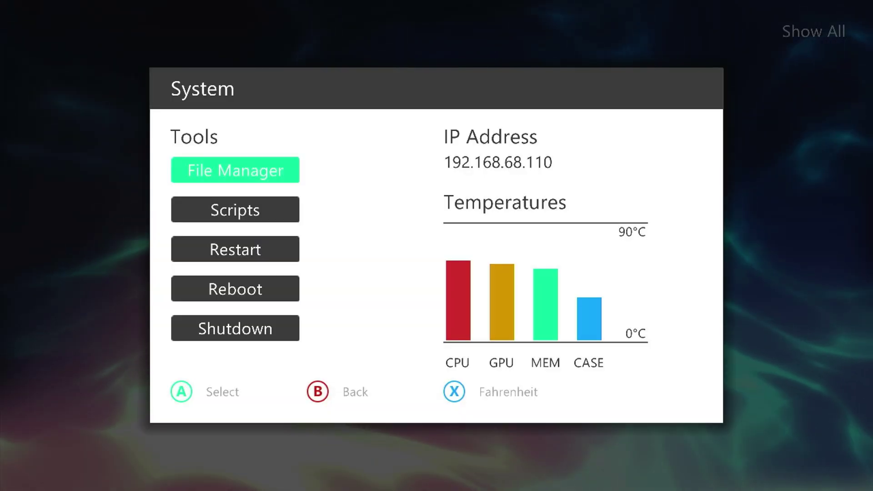
key(Return)
key(Down)
key(Return)
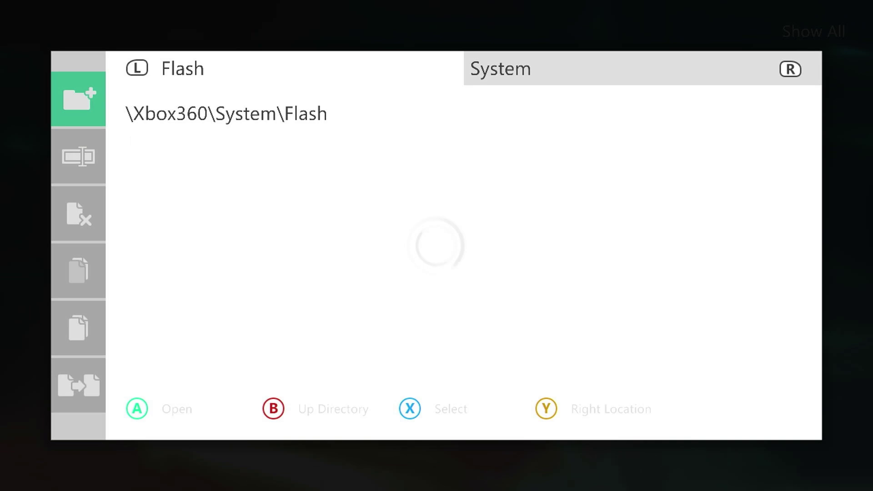
key(Down)
key(Down)
key(Down)
key(Down)
key(Down)
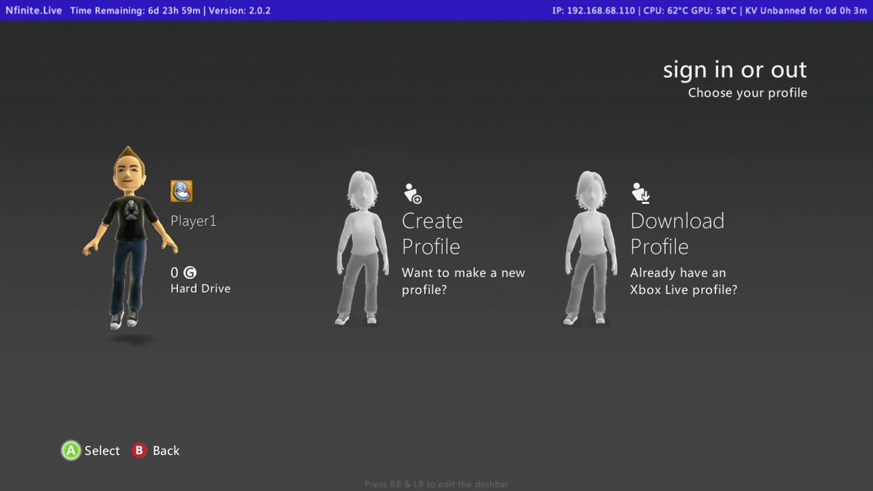
Step: Sign in with the hard-drive profile, then open the Nfinite Menu settings on the UI page
key(Return)
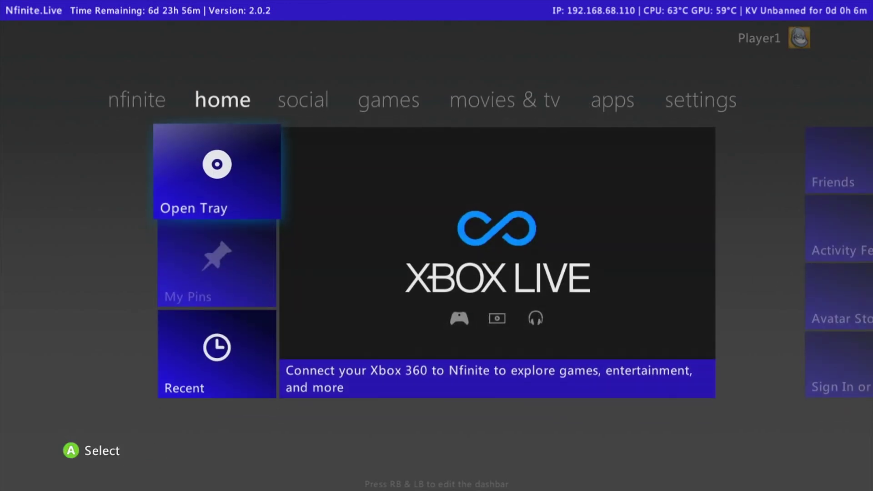
key(Right)
key(Right)
key(Right)
key(Right)
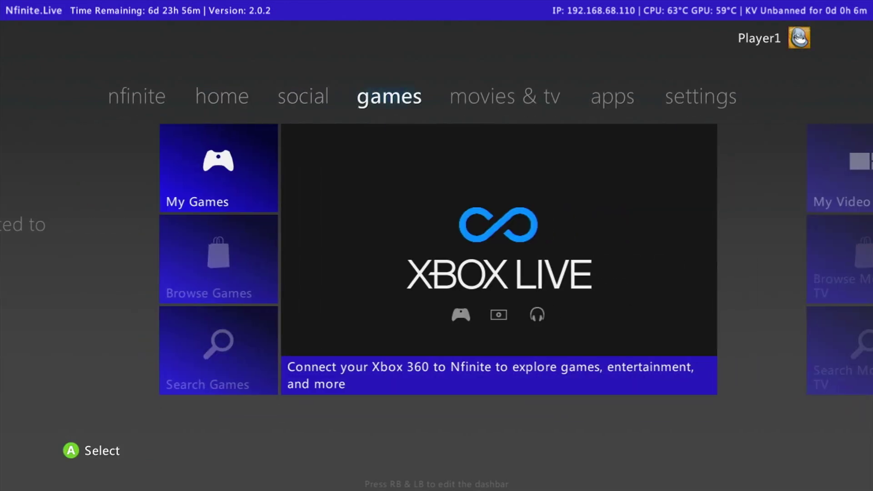
key(Right)
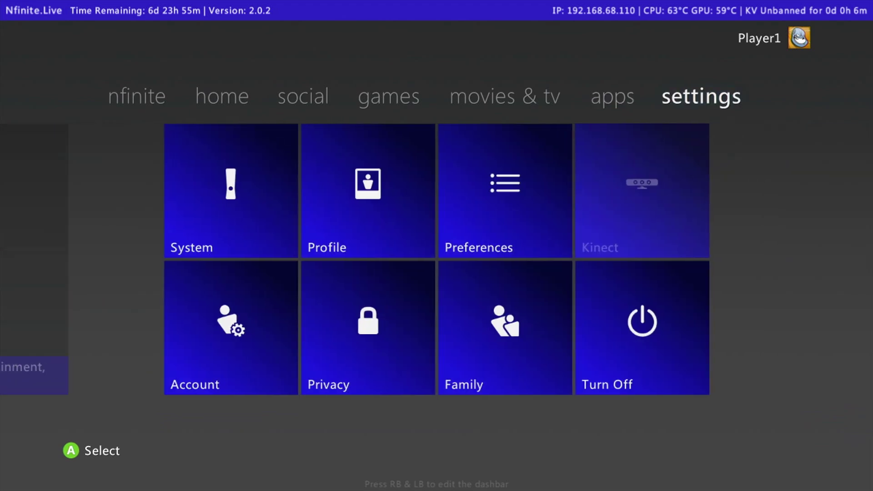
key(Left)
key(Left)
key(Left)
key(Left)
key(Left)
key(Left)
key(Right)
key(Right)
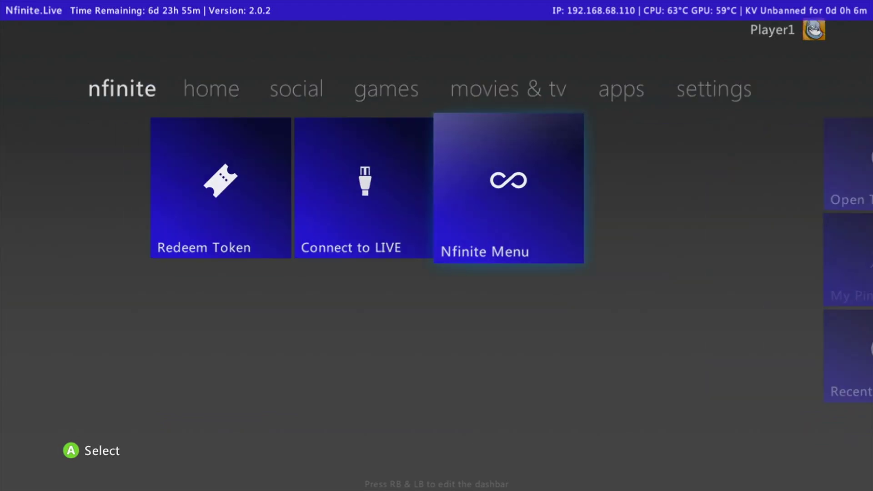
key(Return)
key(Tab)
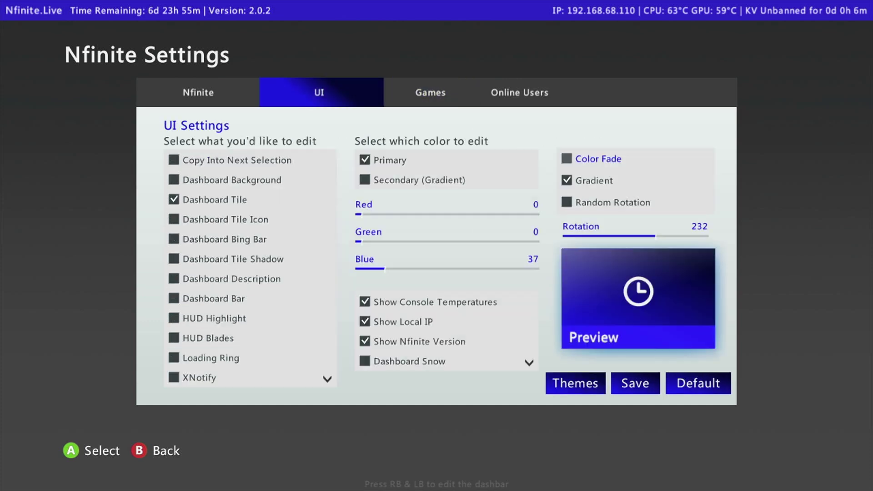
Step: Apply Dark Mode from the shared Themes list, then return to the social section
key(Return)
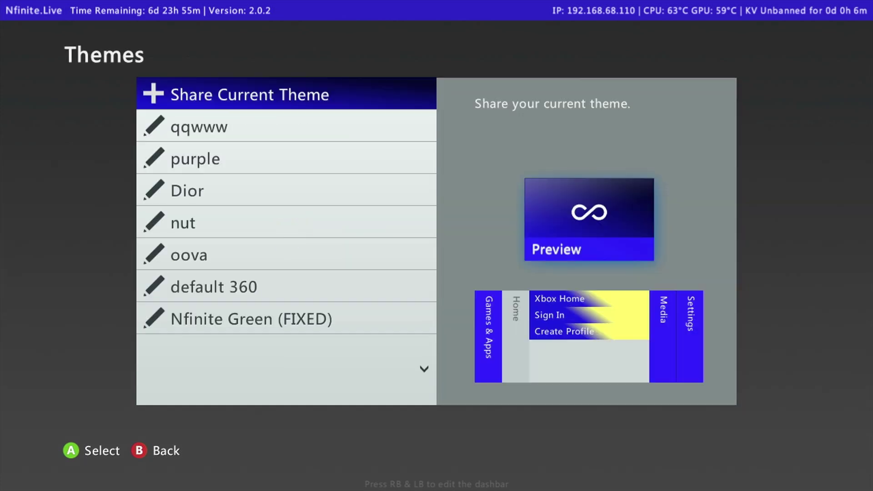
key(Down)
key(Down)
key(Down)
key(Up)
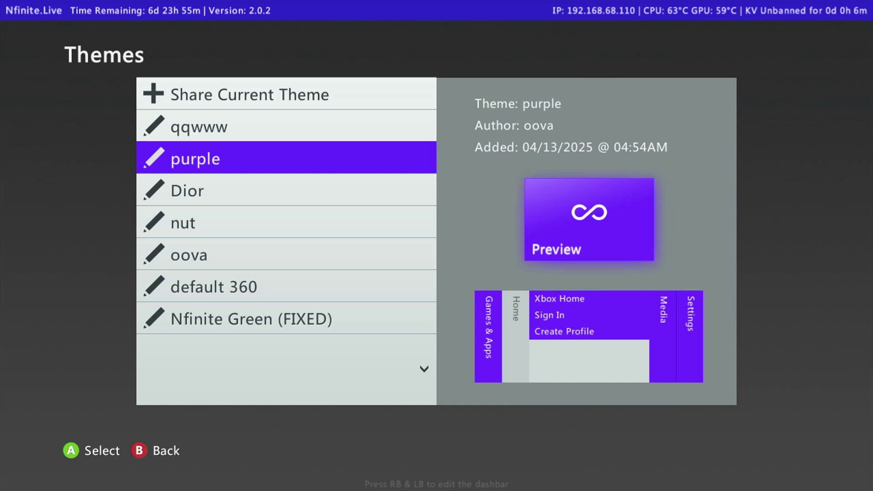
key(Down)
key(Down)
key(Down)
key(Down)
key(Down)
key(Down)
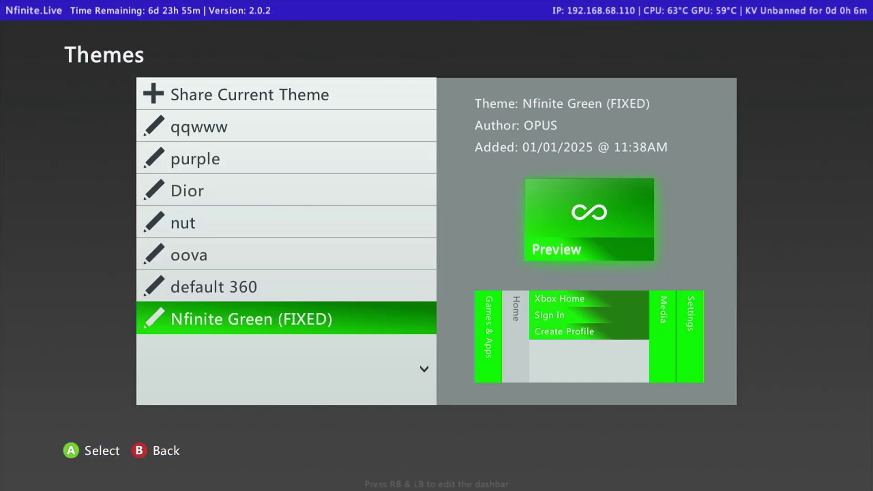
key(Down)
key(Down)
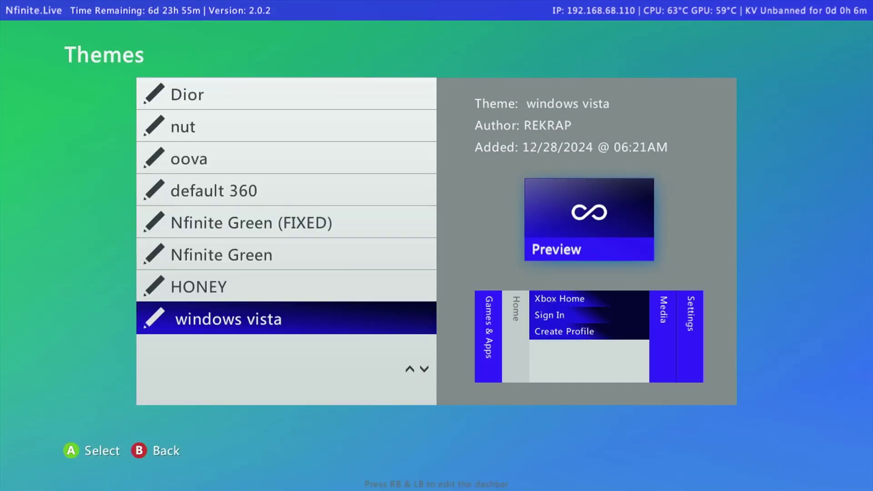
key(Down)
key(Down)
key(Down)
key(Down)
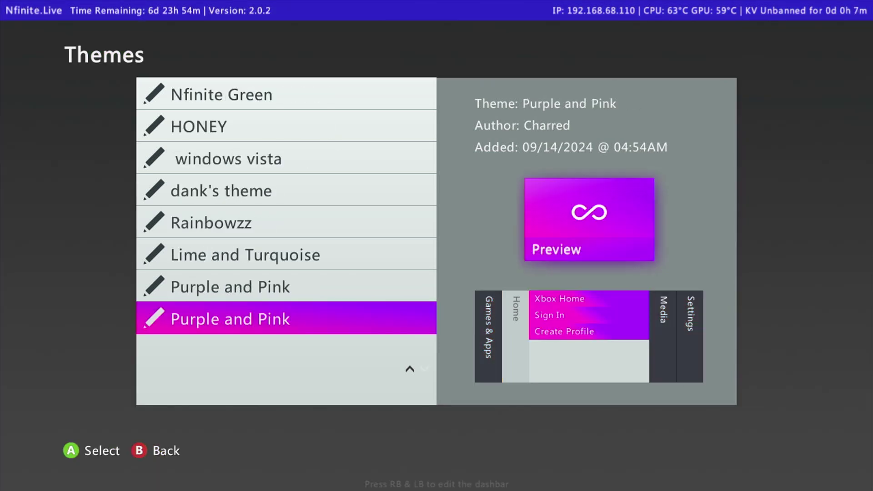
key(Down)
key(Down)
key(Down)
key(Down)
key(Down)
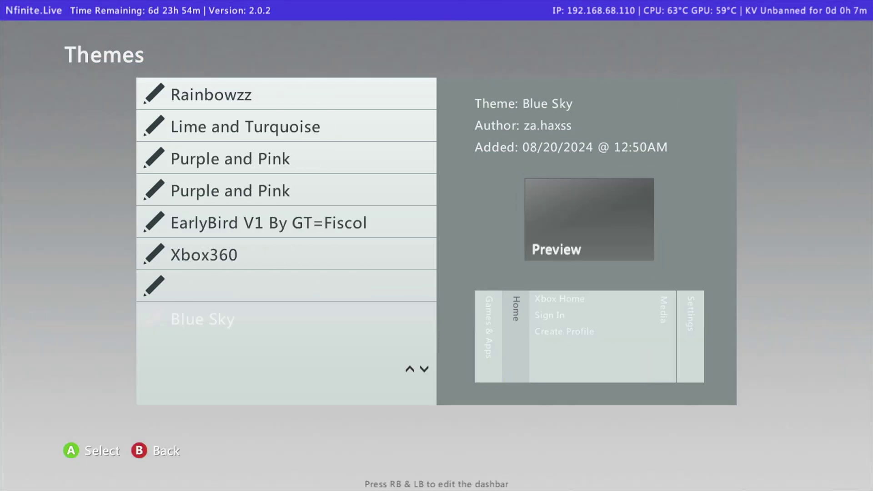
key(Down)
key(Down)
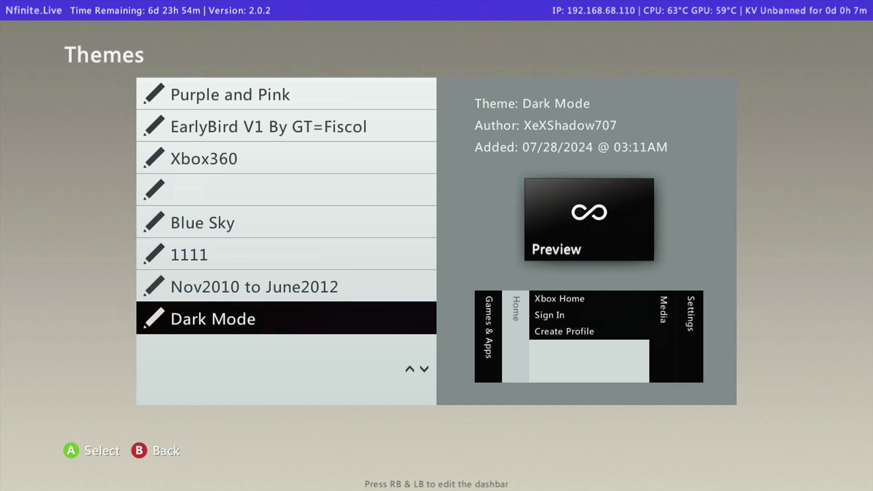
key(Return)
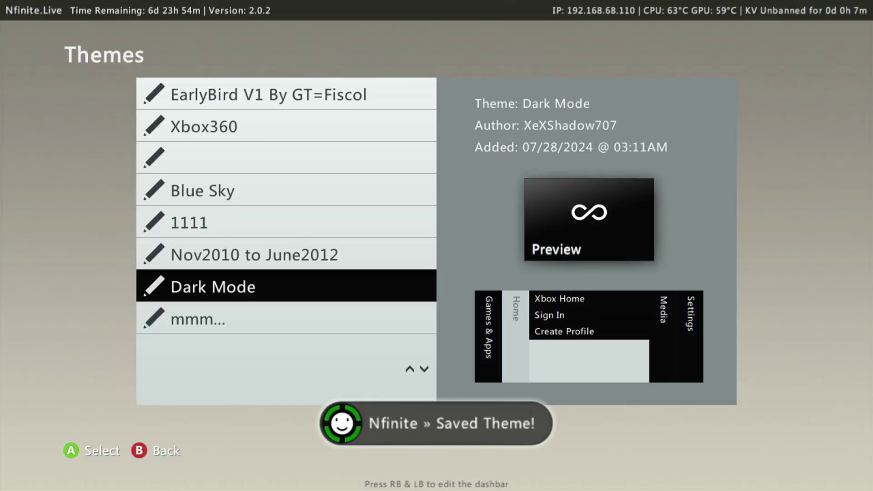
key(Escape)
key(Right)
key(Right)
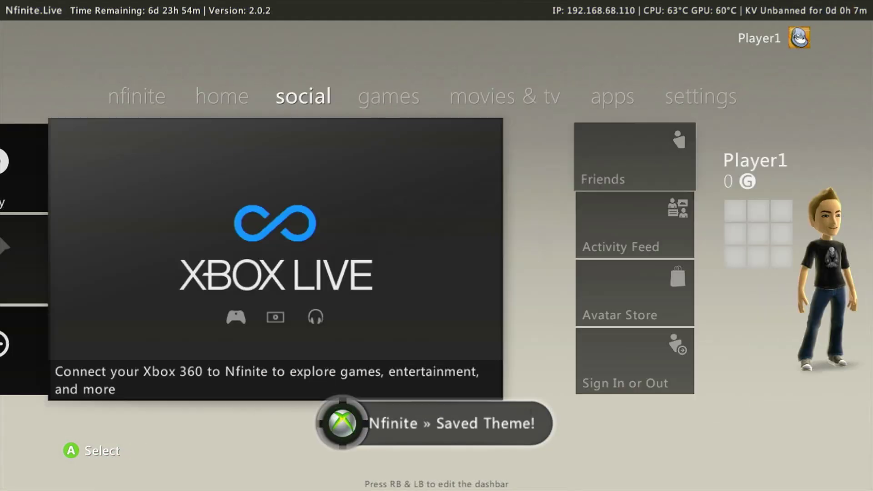